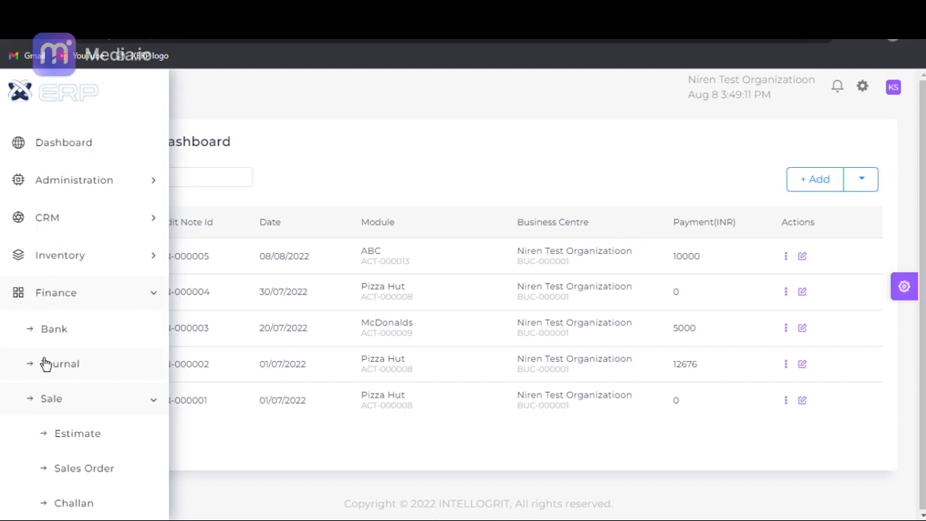
- Open the Indya Industries Pvt. Ltd purchase order dated 08/08/2022 for editing from the Finance purchase orders
left_click(50, 401)
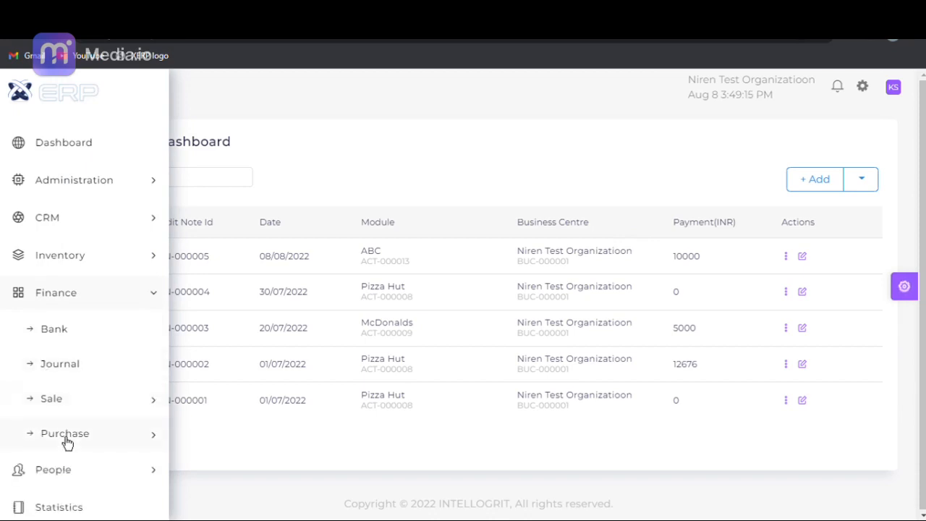
left_click(65, 437)
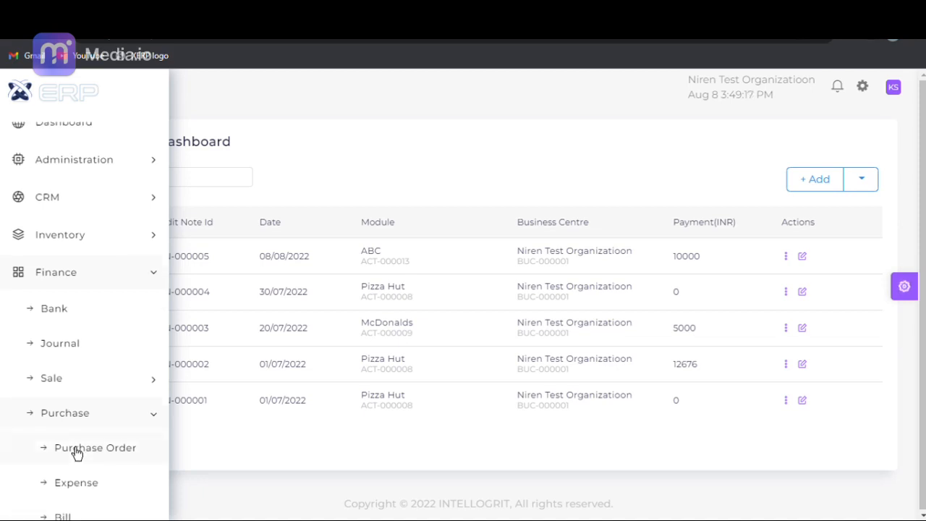
left_click(77, 450)
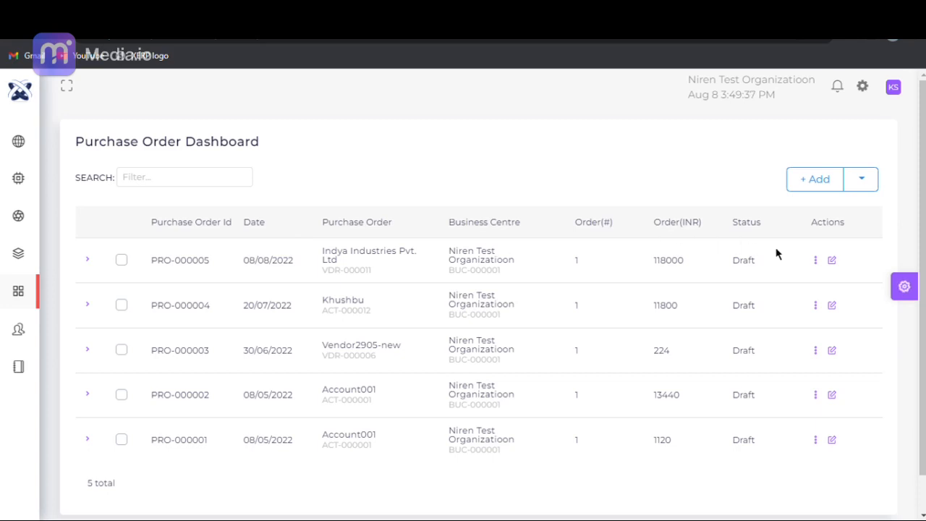
left_click(835, 266)
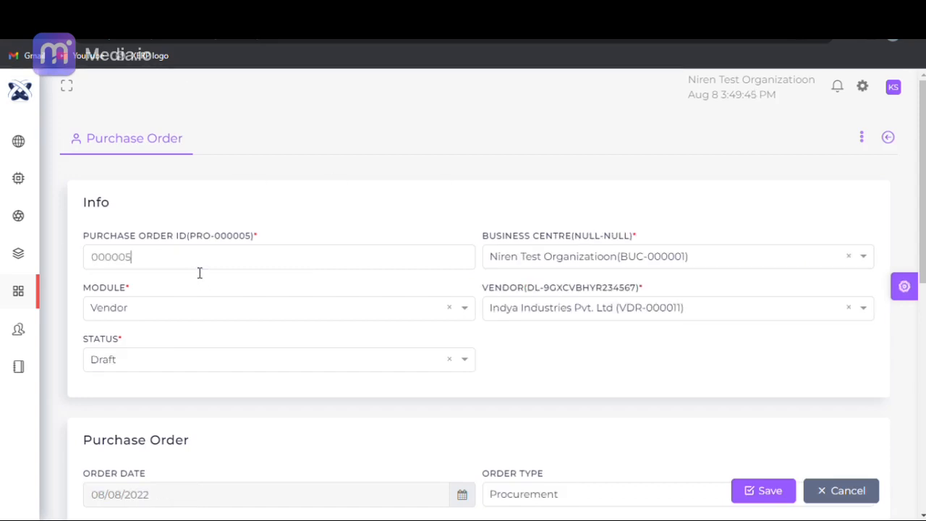
- Set the purchase order's business centre to Niren Test Organizatioon and its module to Vendor
left_click(631, 254)
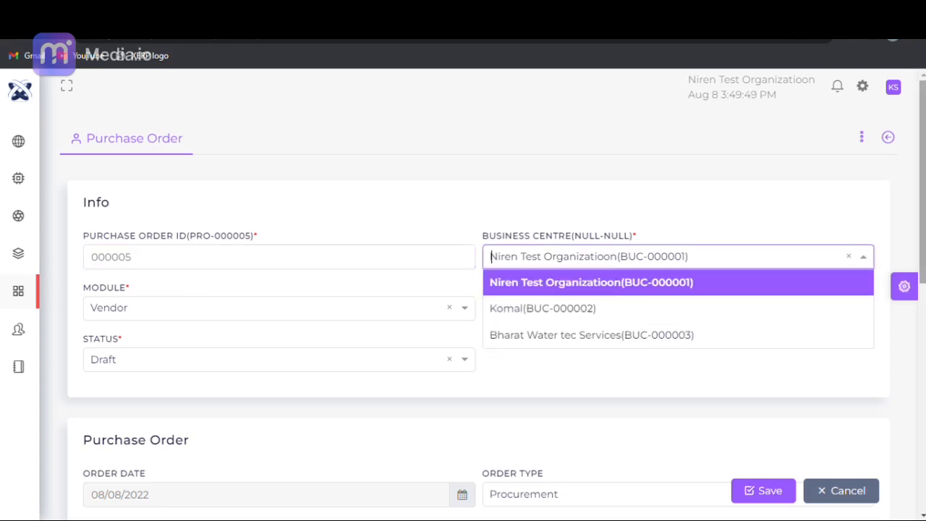
key("Return")
scroll(876, 114, "down", 2)
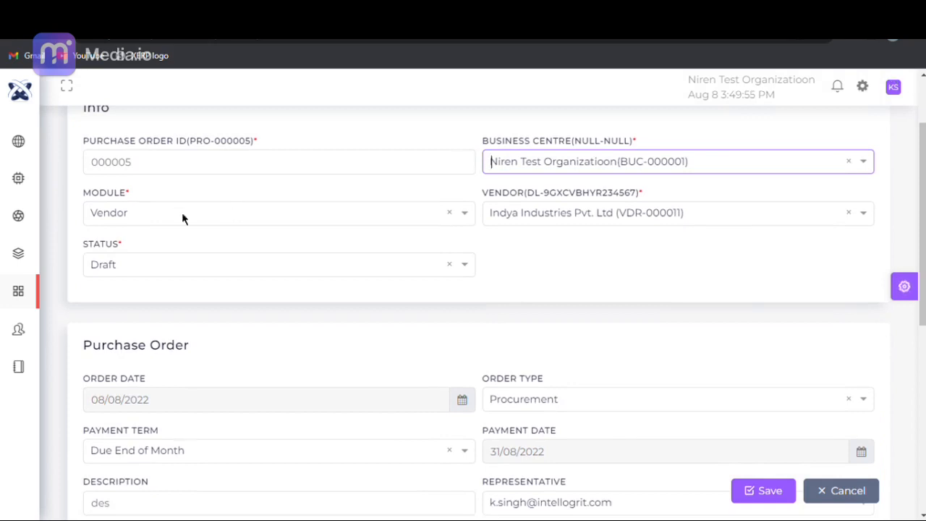
left_click(141, 217)
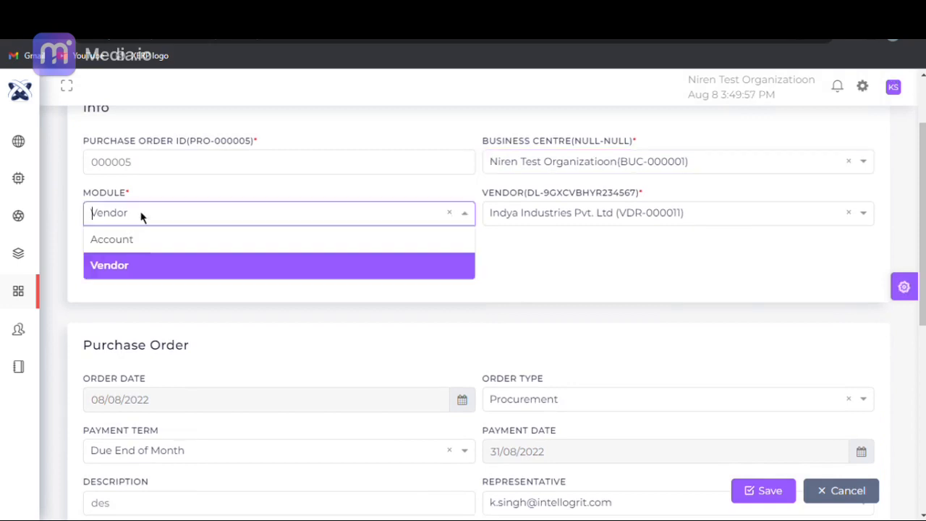
left_click(141, 266)
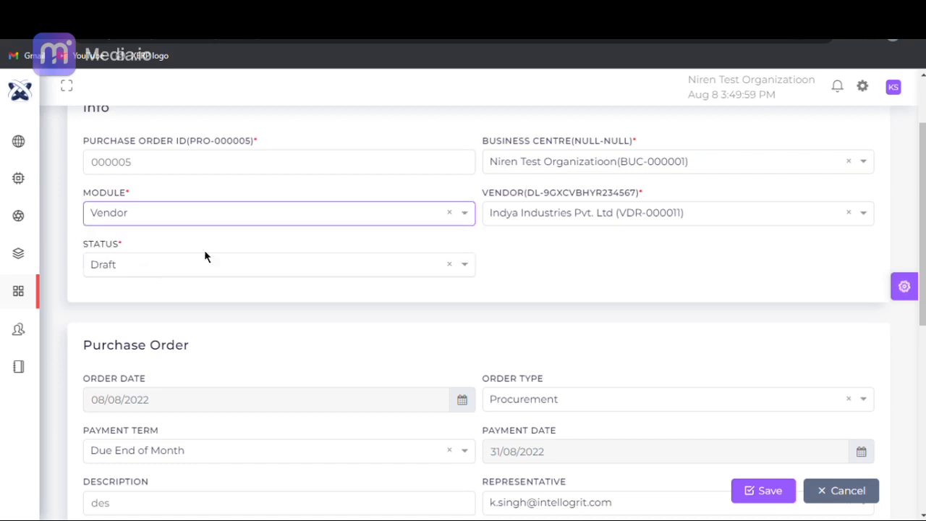
- Choose Indya Industries Pvt. Ltd as the vendor and set the purchase order's status to Draft
left_click(487, 222)
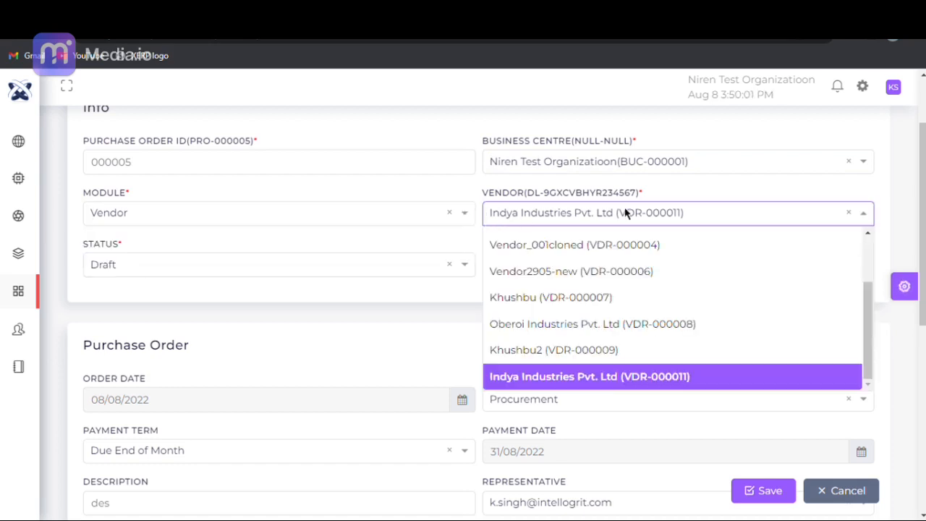
left_click(634, 385)
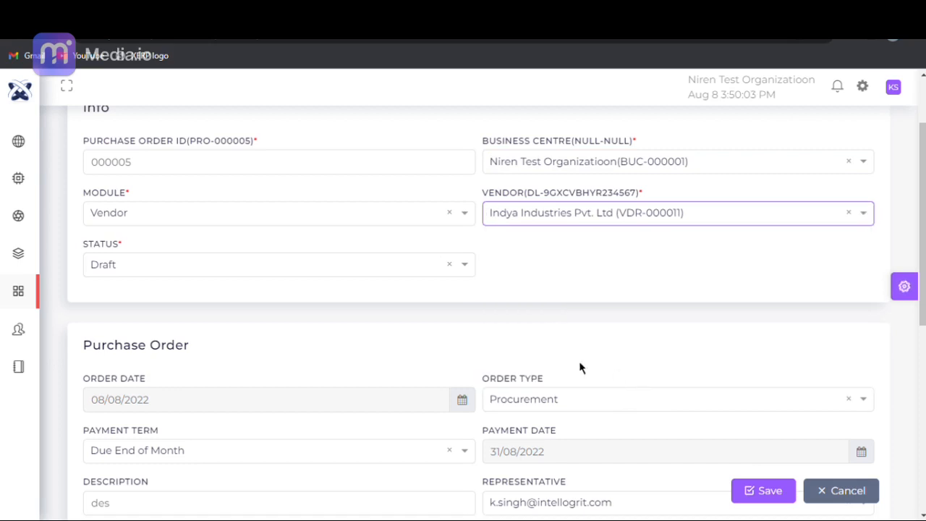
left_click(225, 264)
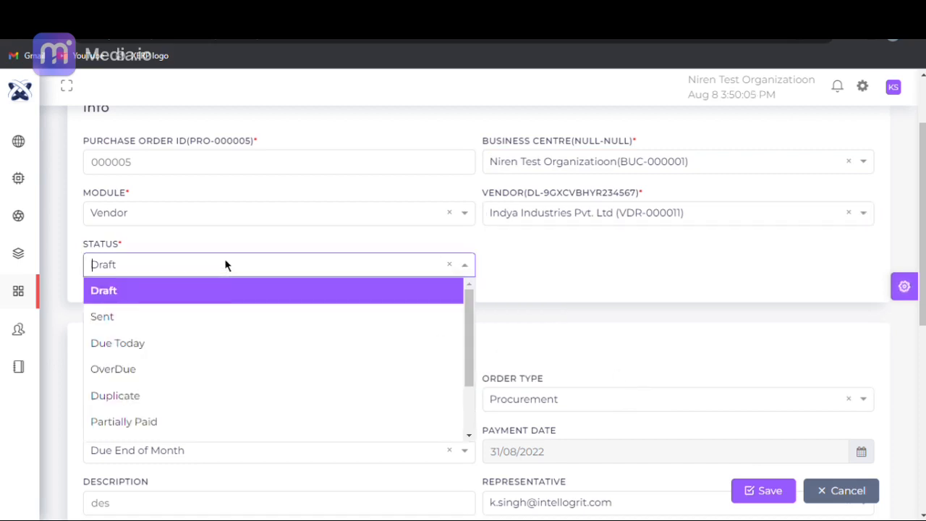
left_click(232, 300)
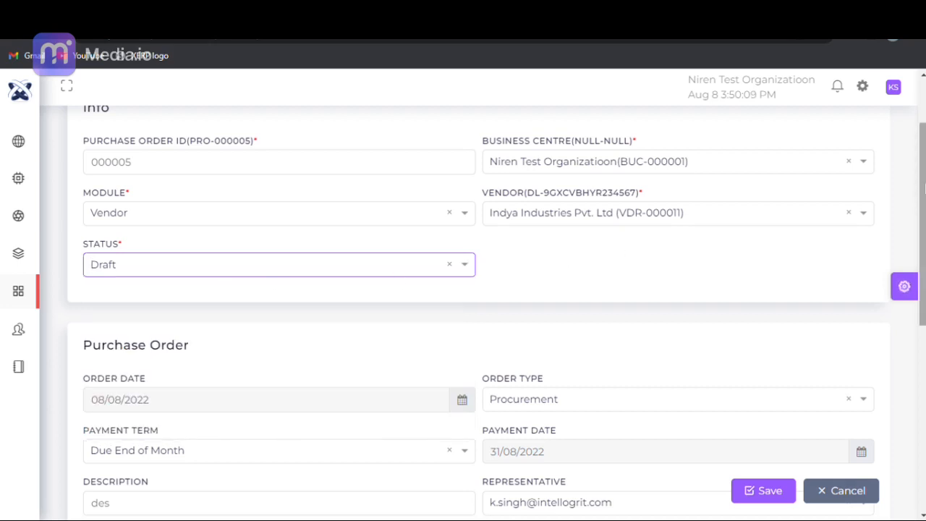
- Set the order type to Procurement and the payment term to Due End of Month
scroll(918, 189, "down", 2)
left_click_drag(921, 251, 922, 285)
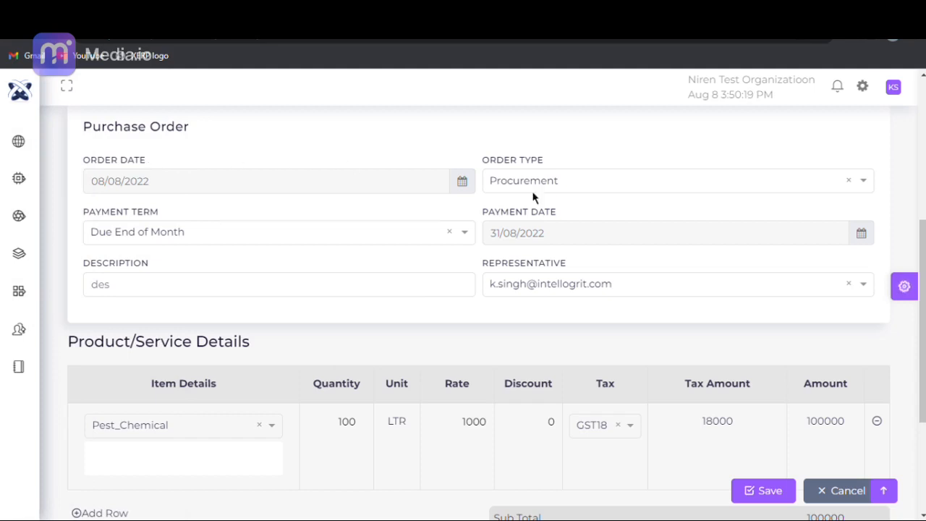
left_click(511, 183)
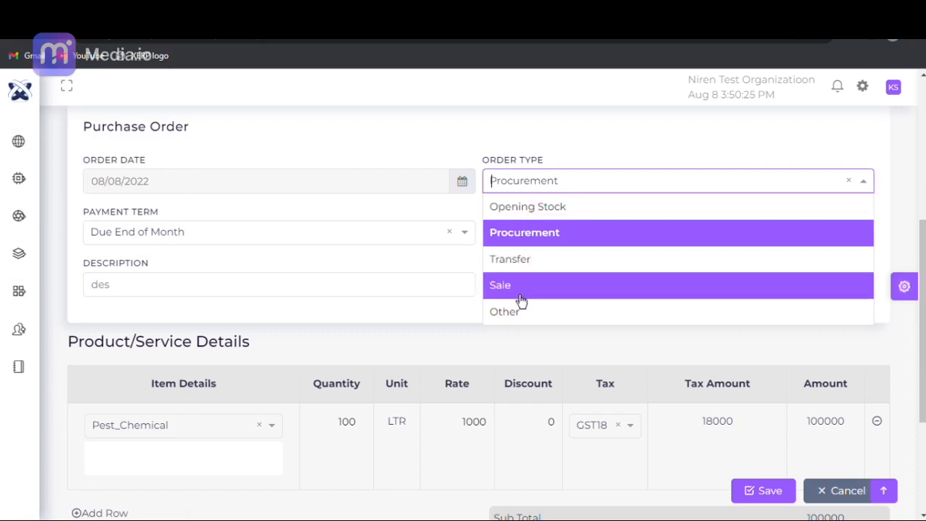
left_click(522, 239)
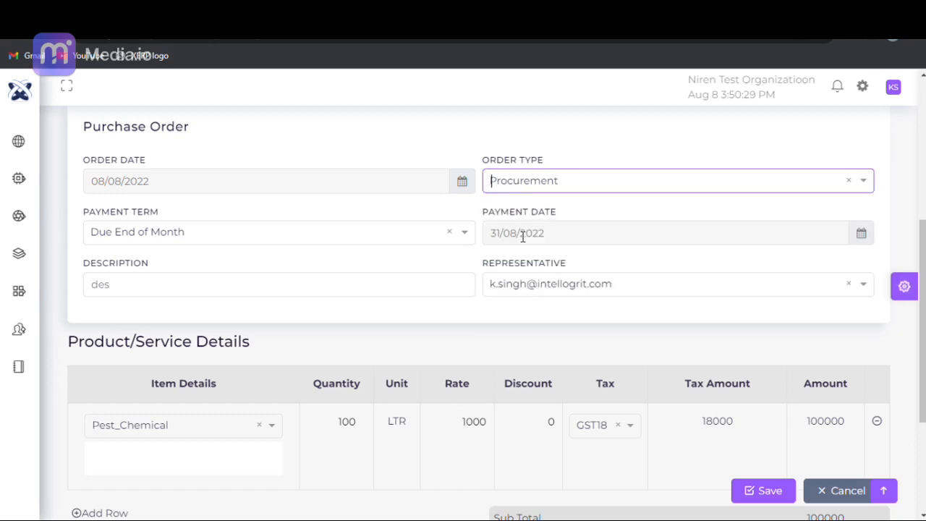
left_click(142, 233)
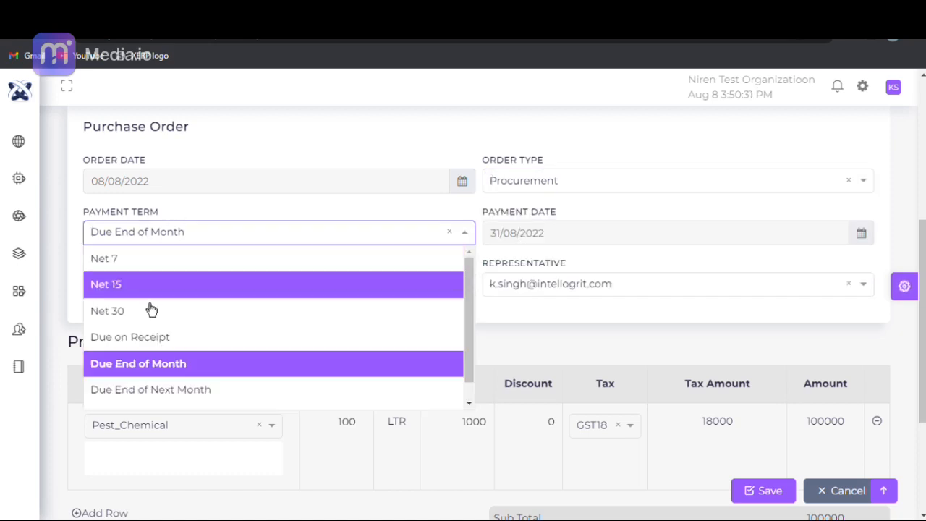
left_click(147, 370)
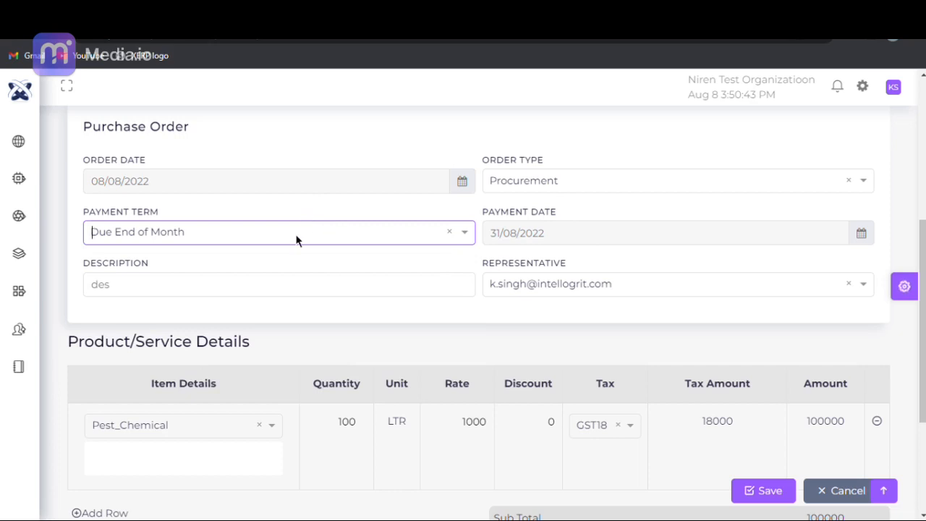
- Go through the description field and select the representative's e-mail for the purchase order
left_click(267, 297)
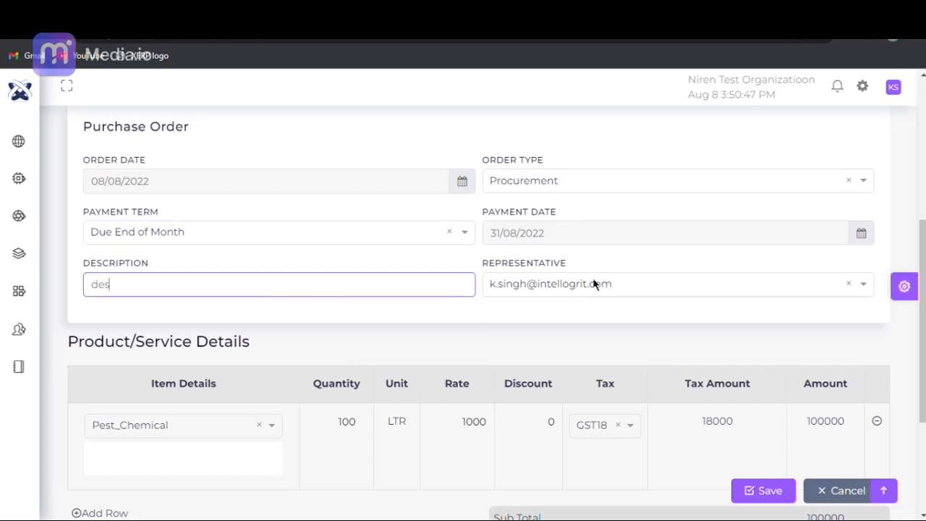
left_click(520, 287)
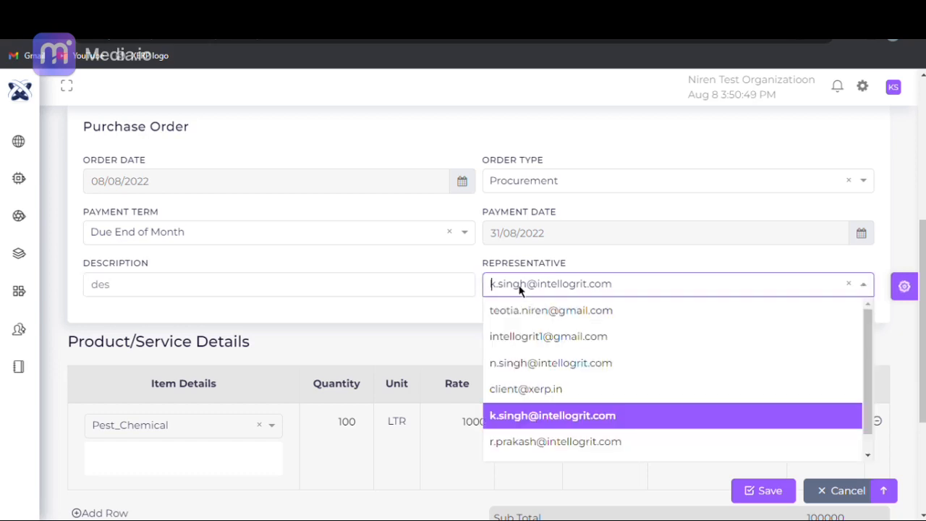
left_click(533, 415)
- Select Pest_Chemical as the item in the first row of the product/service details
left_click_drag(922, 258, 920, 330)
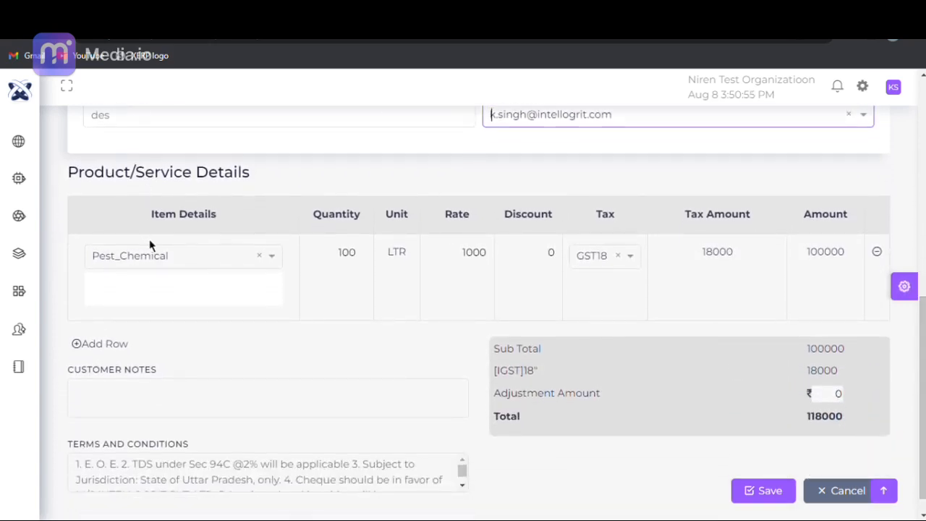
left_click(190, 262)
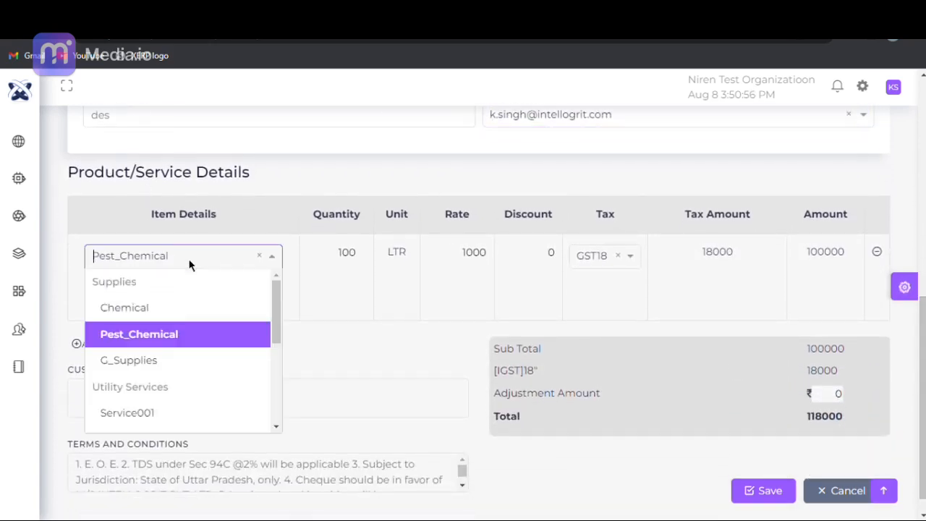
left_click(195, 337)
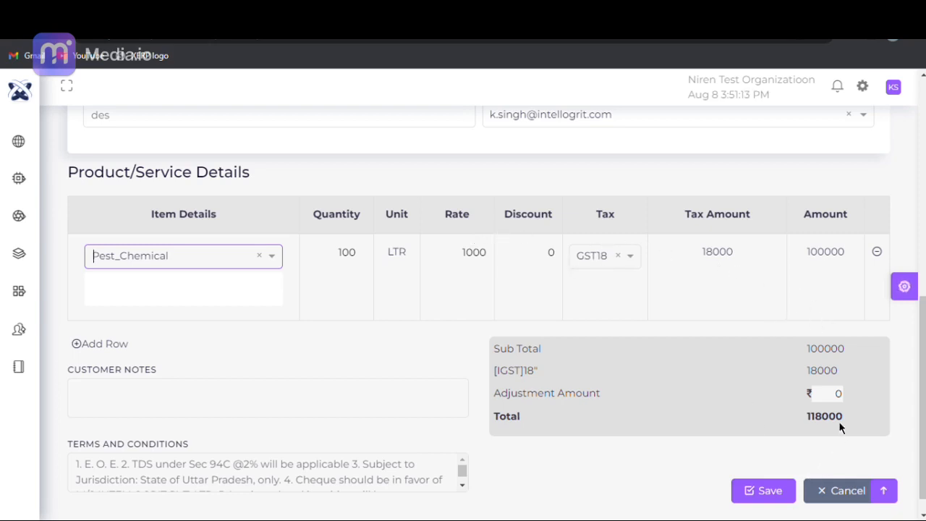
- Save the purchase order and return to the Purchase Order Dashboard
left_click(749, 505)
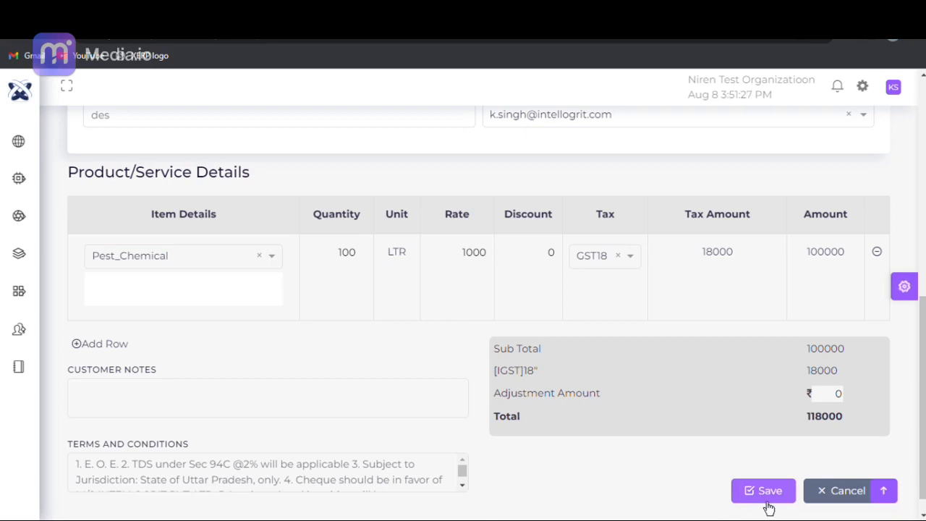
left_click(768, 499)
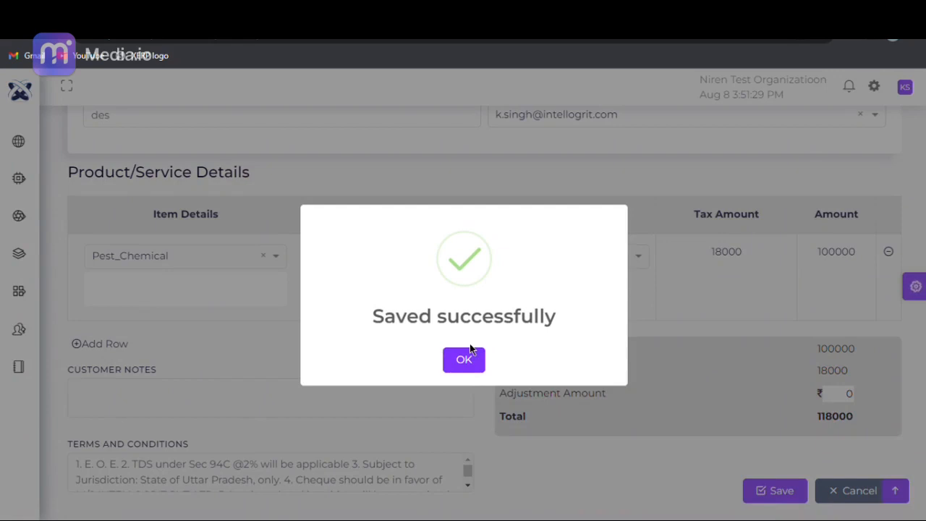
left_click(472, 366)
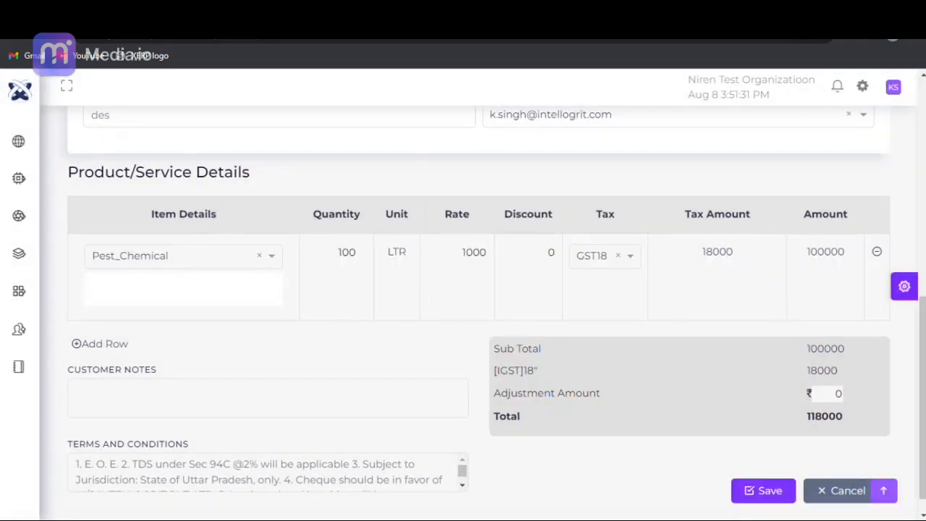
left_click_drag(924, 304, 924, 86)
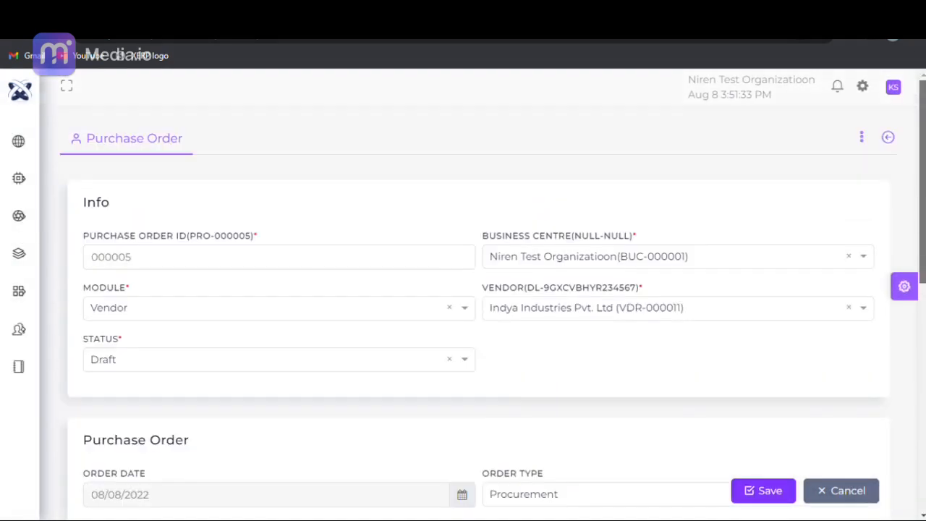
left_click(889, 138)
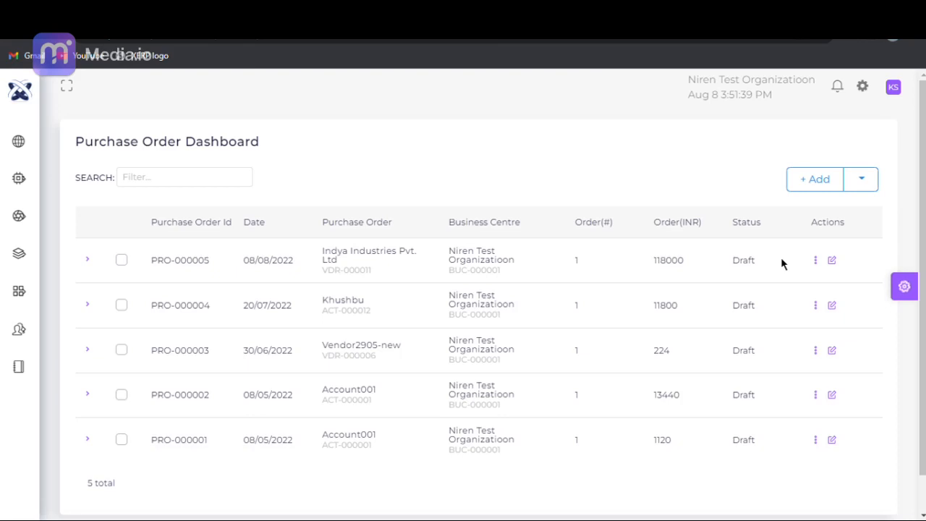
- Open the Expense Dashboard under Finance purchases and start a new expense
mouse_move(7, 290)
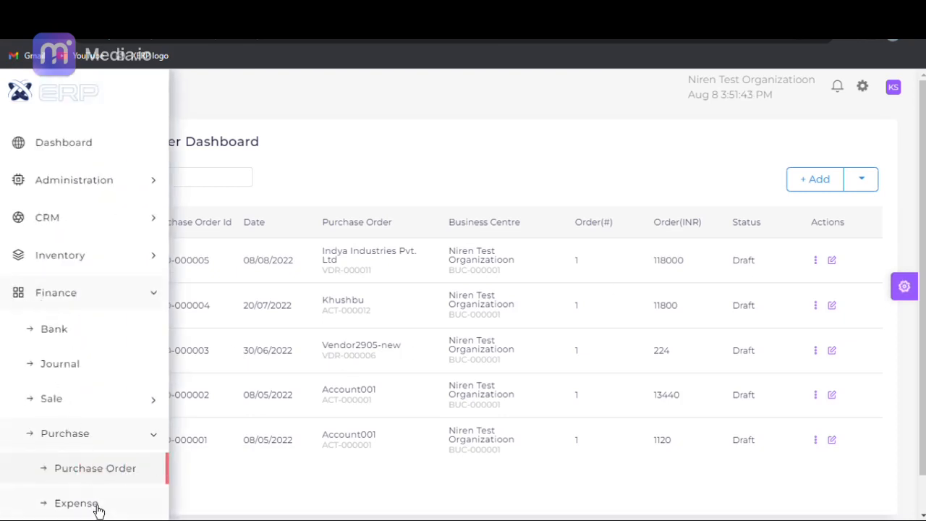
left_click(76, 502)
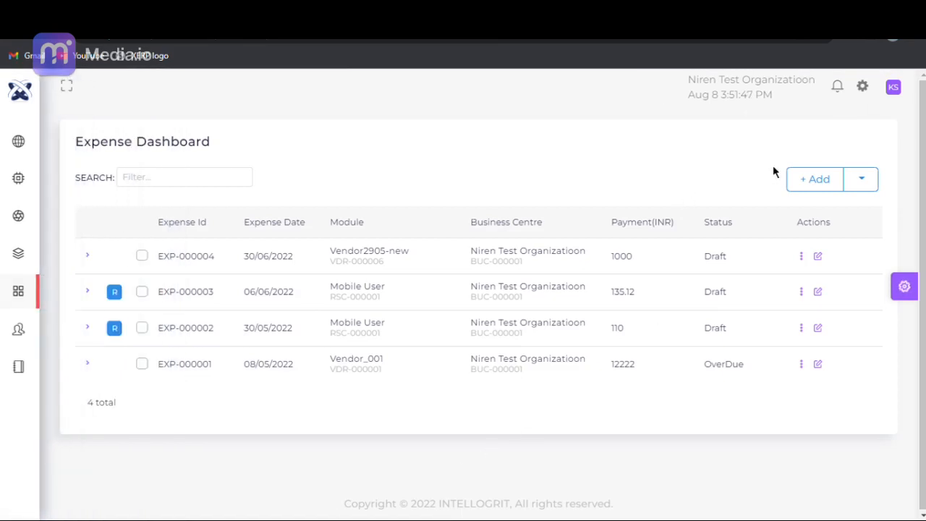
left_click(817, 181)
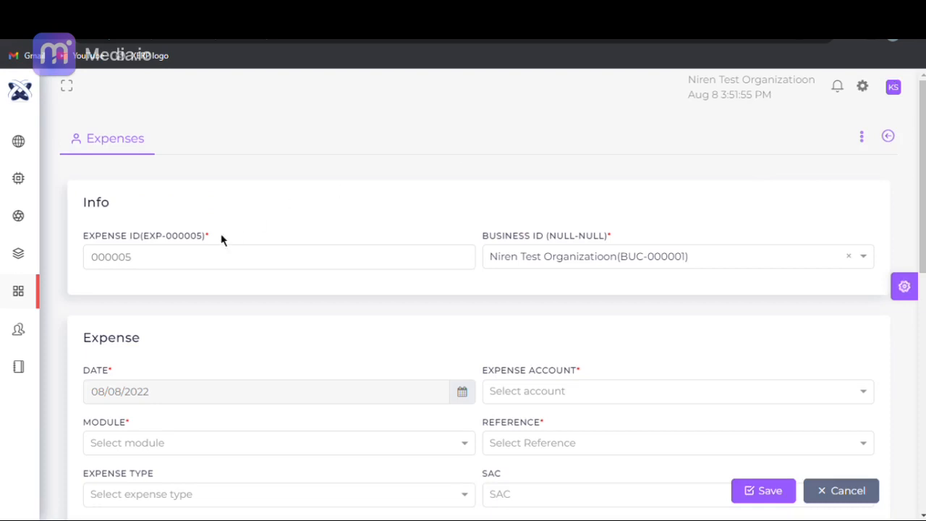
- Select Niren Test Organizatioon as the business ID in the new expense's Info section
left_click(184, 264)
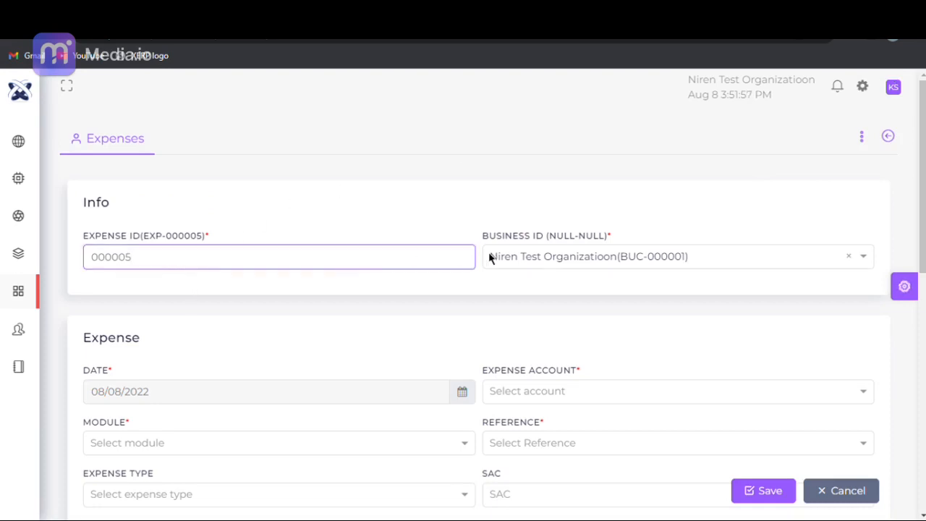
left_click(533, 265)
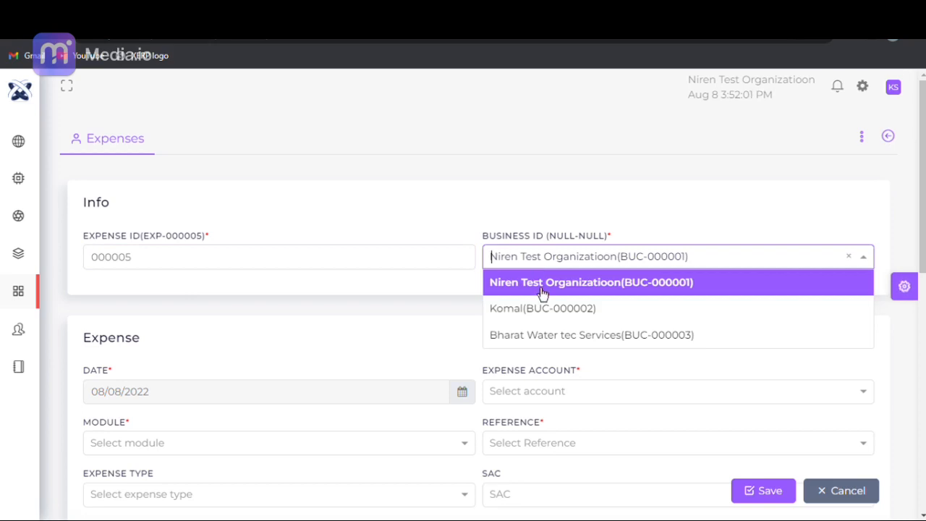
left_click(535, 286)
- Look at the calendar for the expense date in the Expense section and close it
scroll(920, 291, "down", 3)
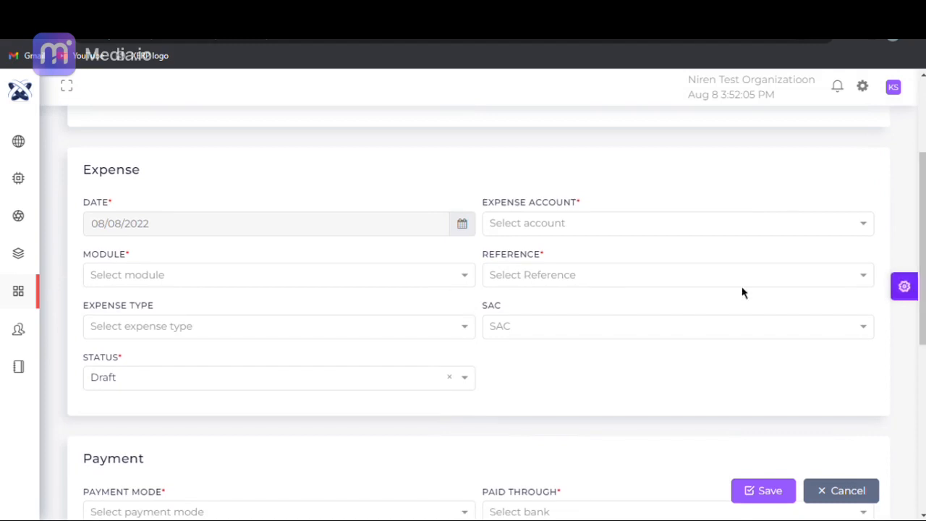
left_click(456, 230)
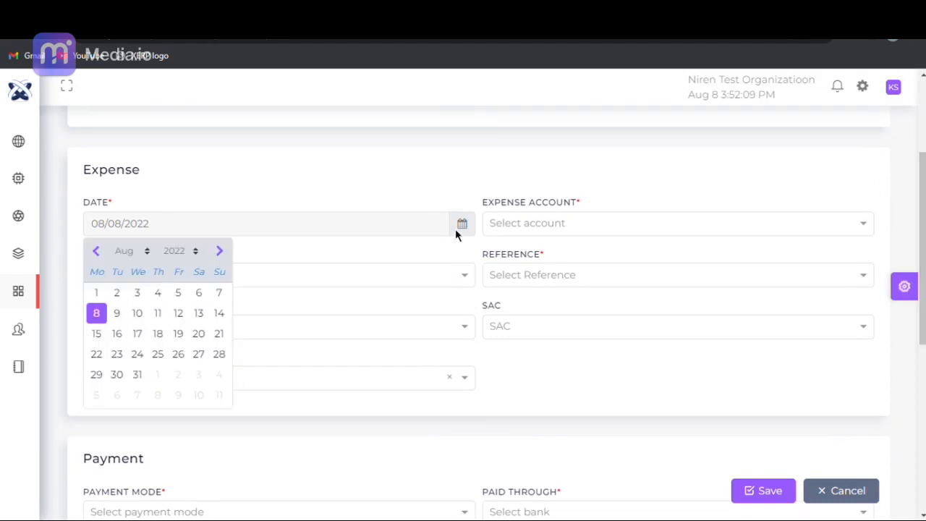
left_click(455, 228)
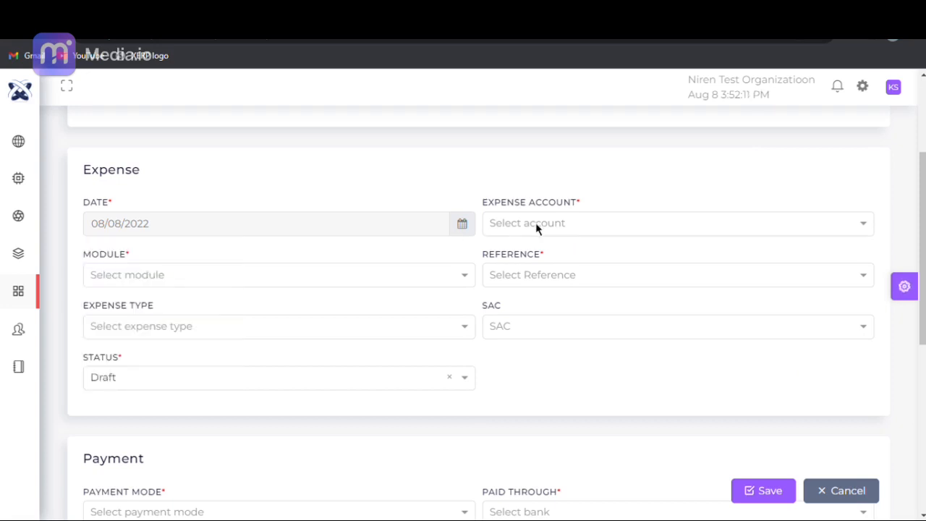
- Set the expense account to Vendor Payment, the module to Vendor and the vendor to Indya Industries Pvt. Ltd
left_click(535, 222)
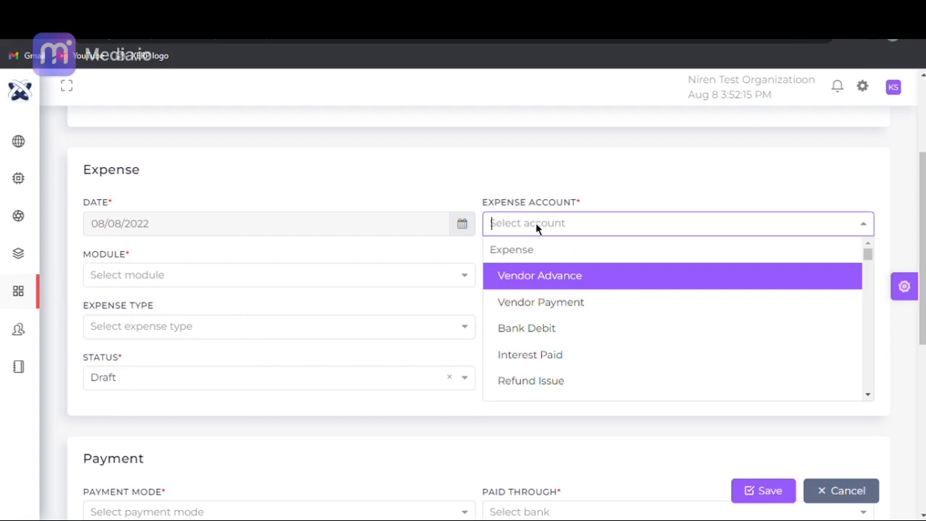
left_click(548, 315)
left_click(159, 280)
left_click(161, 310)
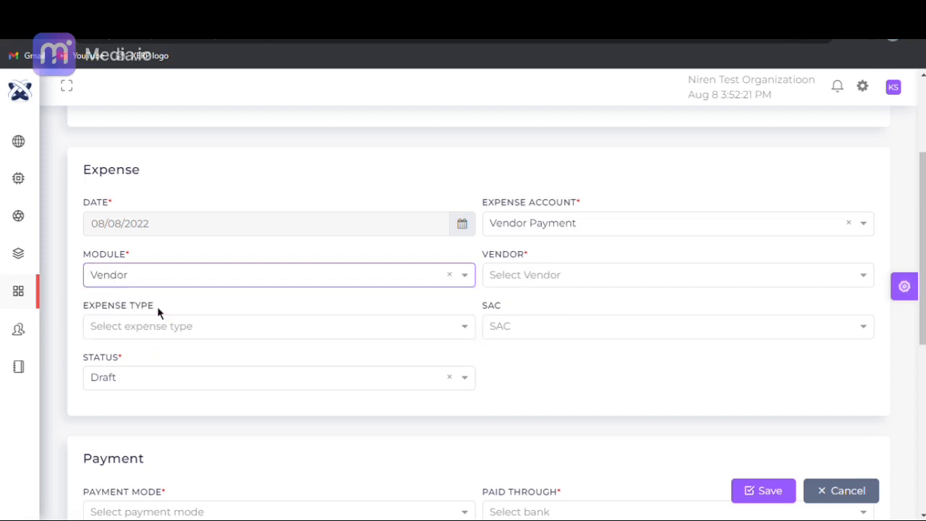
left_click(497, 280)
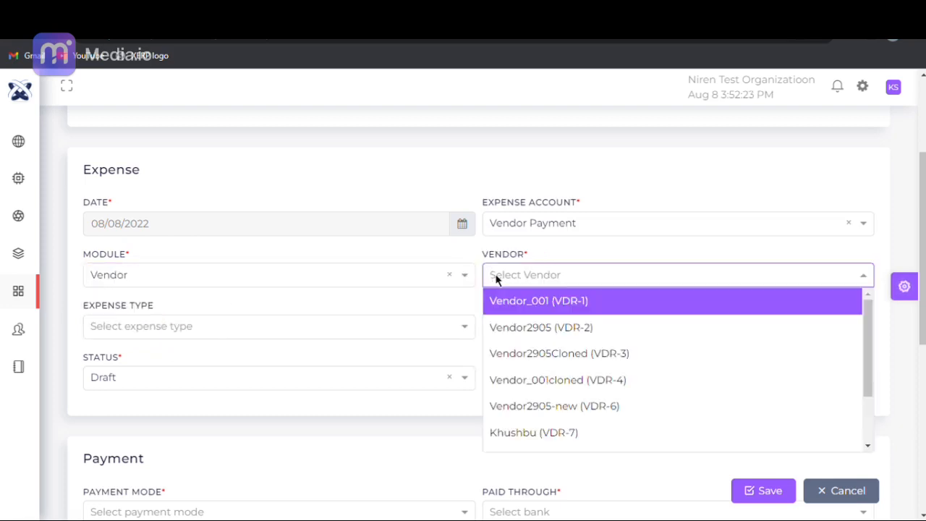
left_click_drag(868, 310, 864, 463)
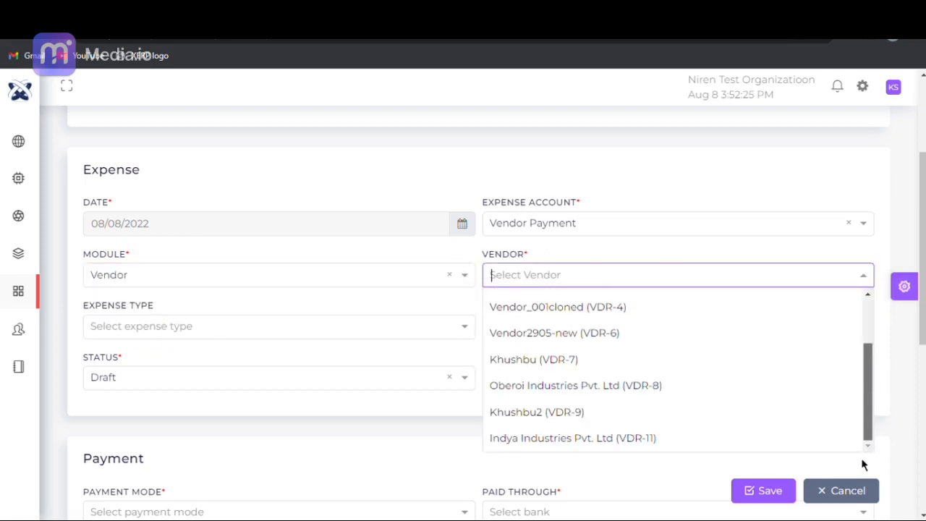
left_click(688, 446)
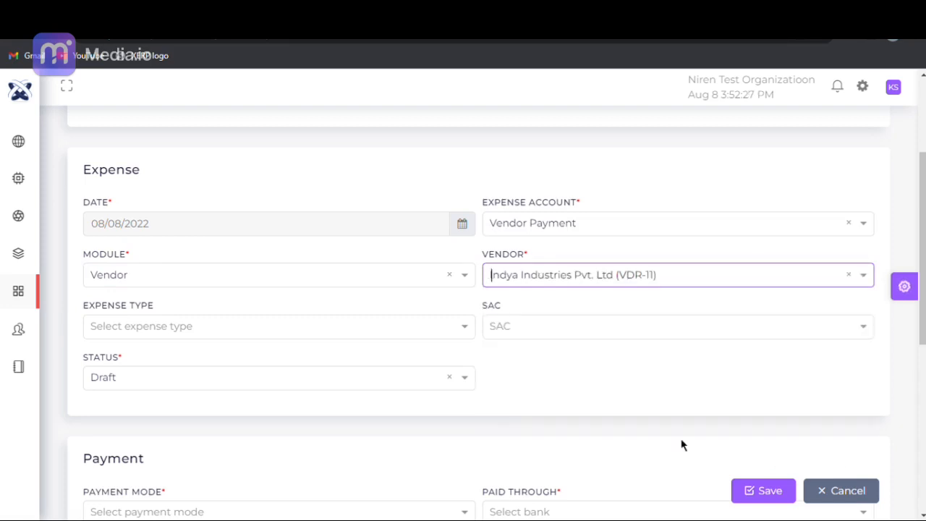
- Set the expense type to Services and look at the SAC options offered for it
left_click(130, 326)
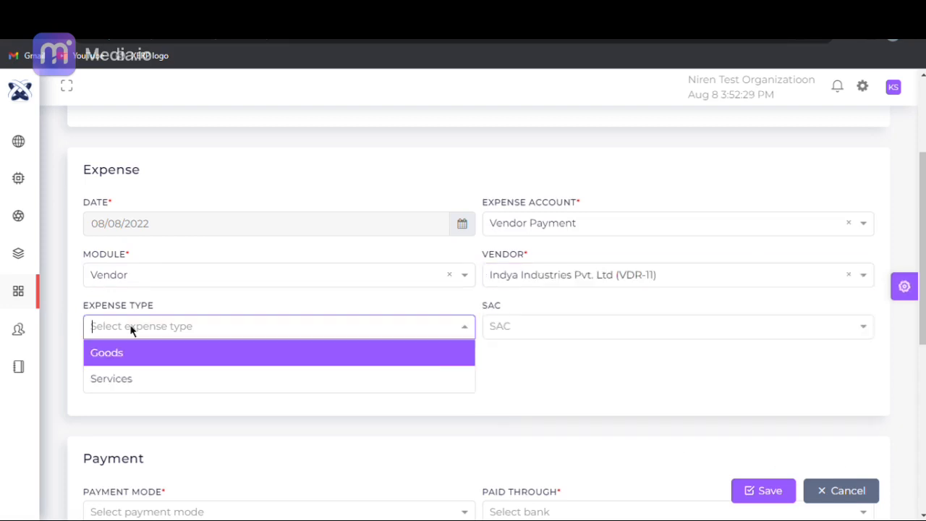
left_click(143, 383)
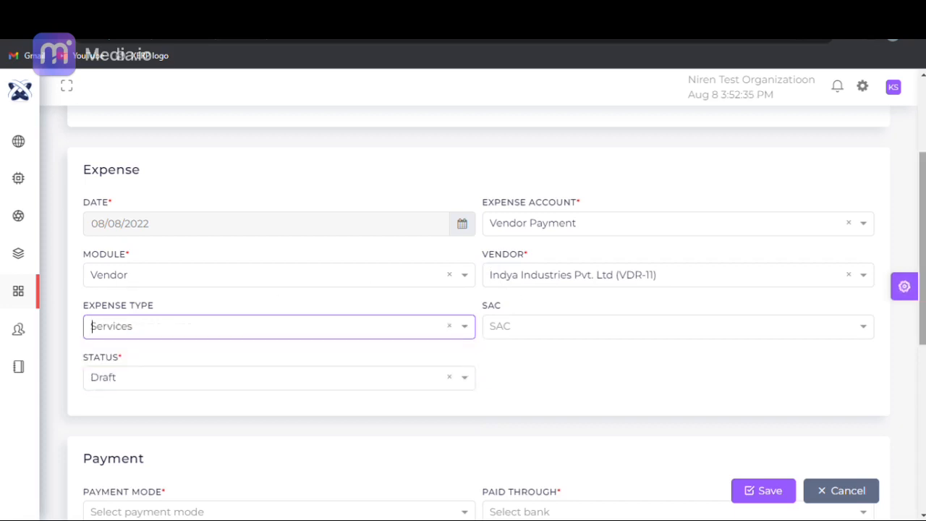
scroll(663, 259, "down", 2)
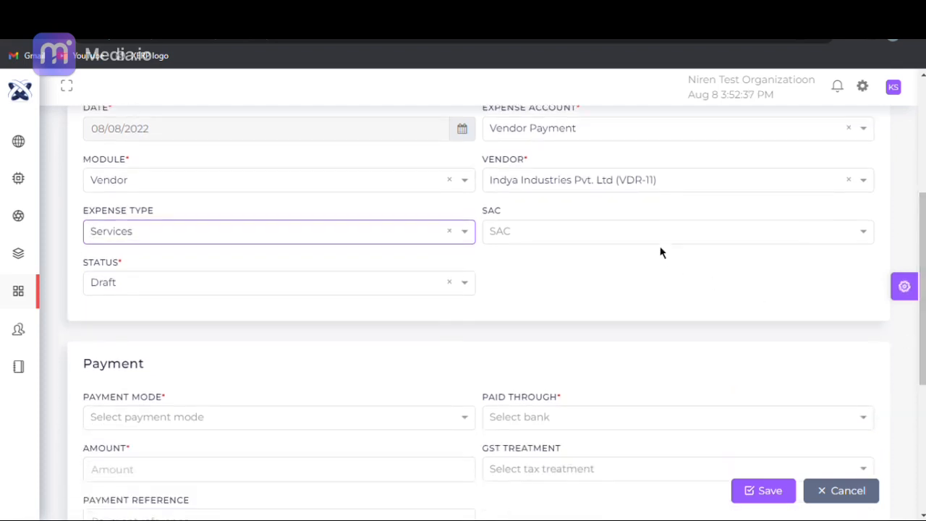
left_click(639, 242)
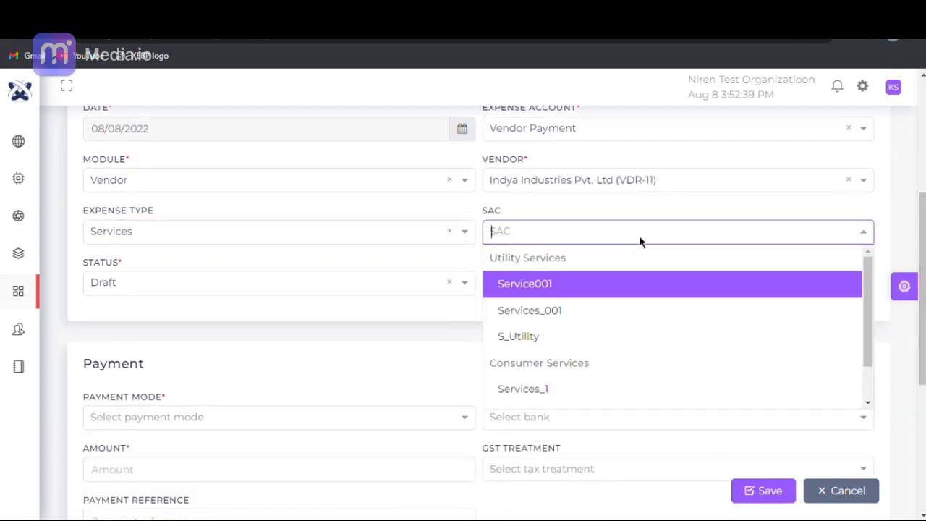
- Set the expense type to Goods with Pest_Chemical as its SAC, and choose Draft as the status
left_click(215, 232)
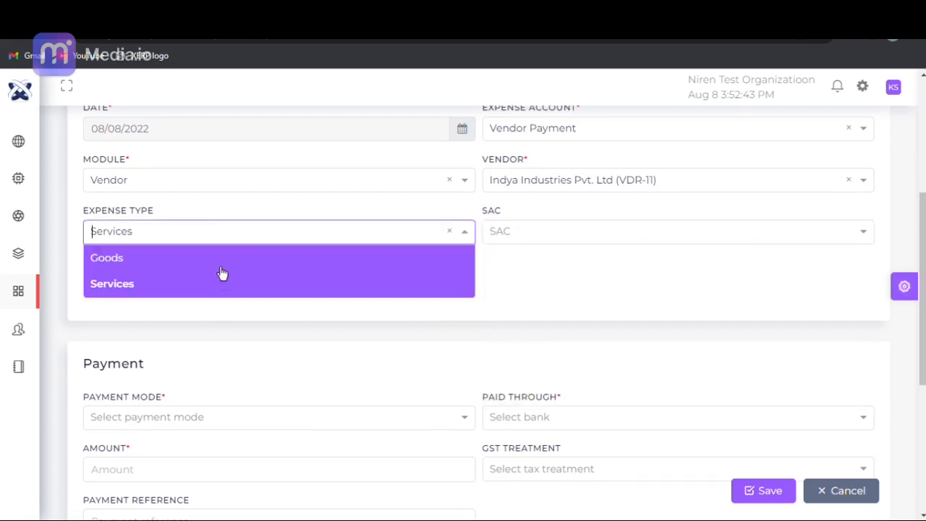
left_click(213, 259)
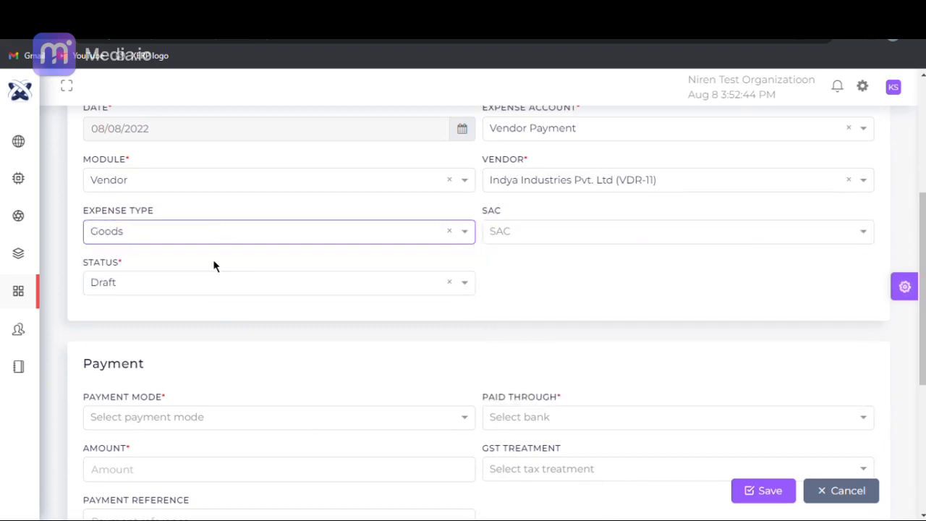
left_click(505, 235)
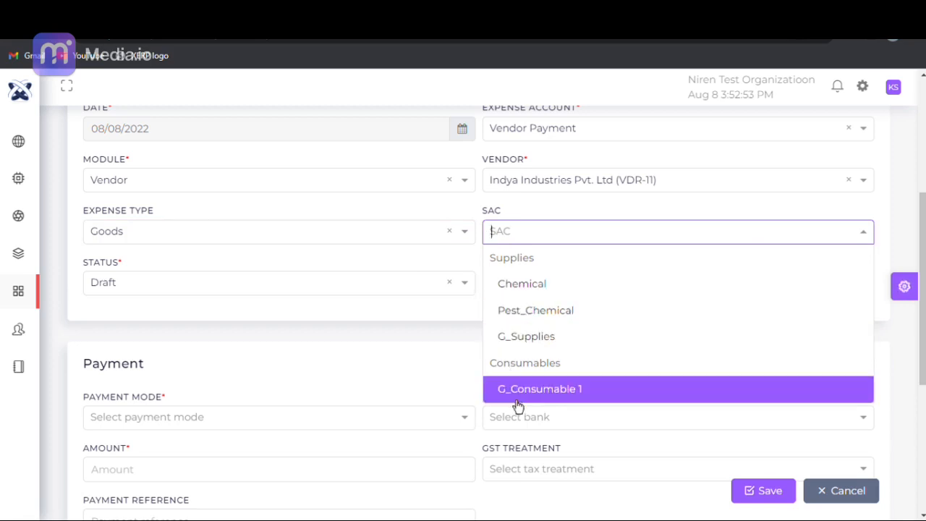
left_click(518, 327)
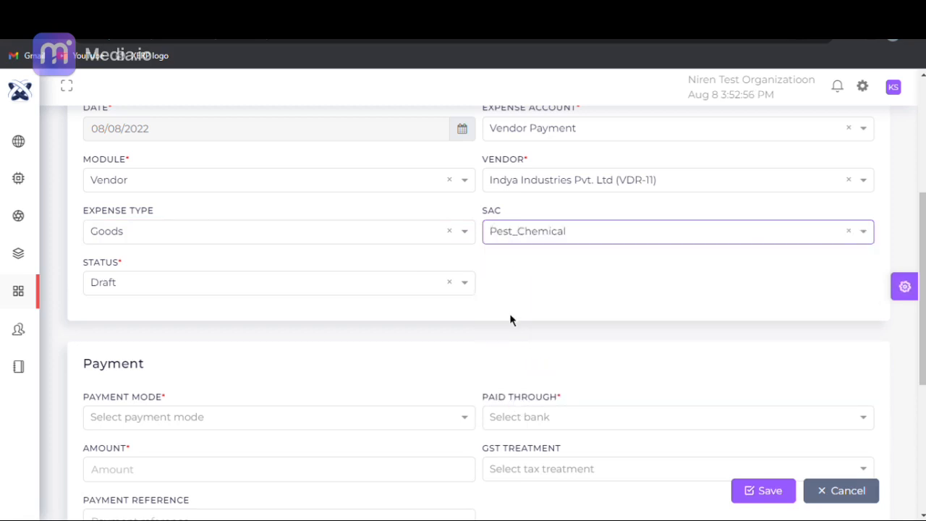
left_click(199, 286)
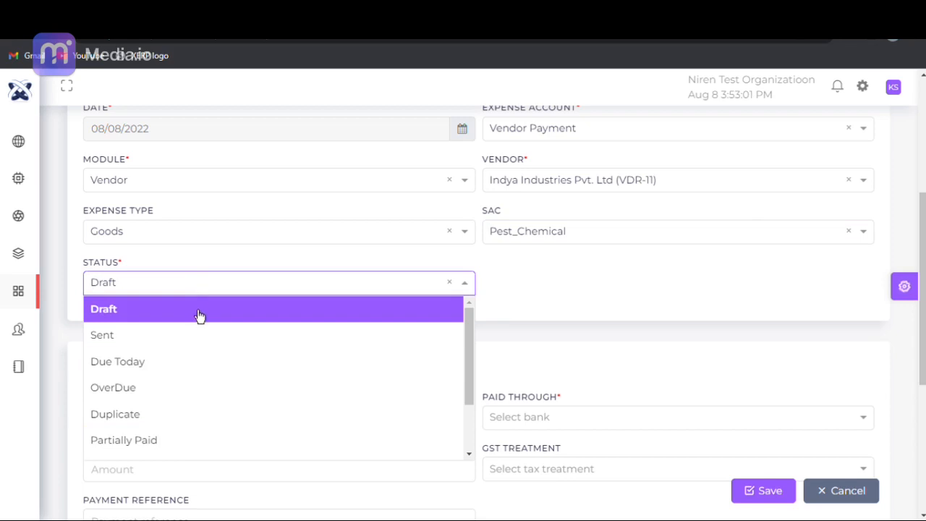
left_click(198, 311)
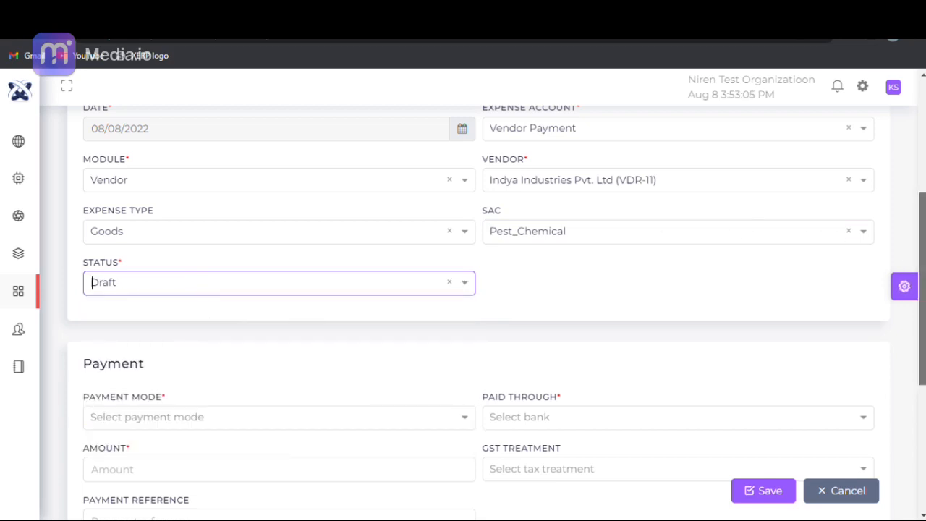
- Set the payment mode to Bank Transfer, paid through HDFC, in the expense's Payment section
scroll(301, 297, "down", 2)
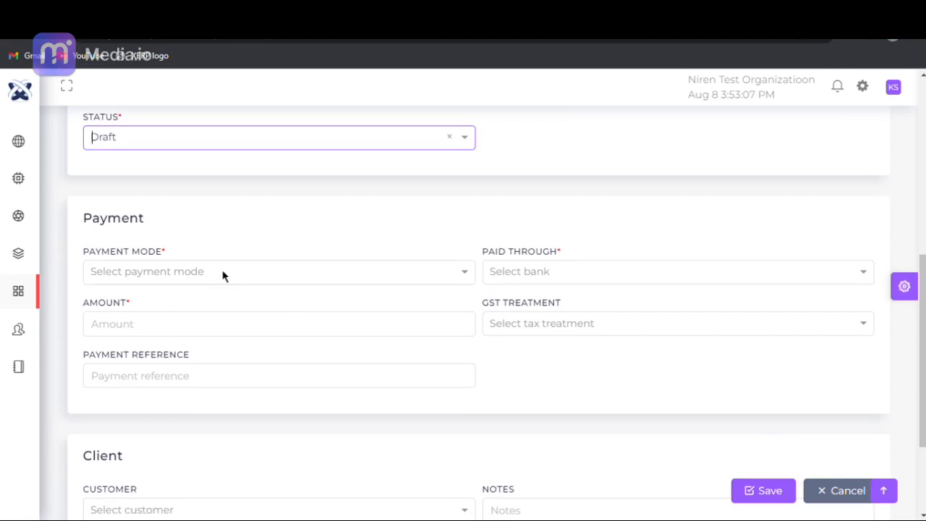
left_click(223, 275)
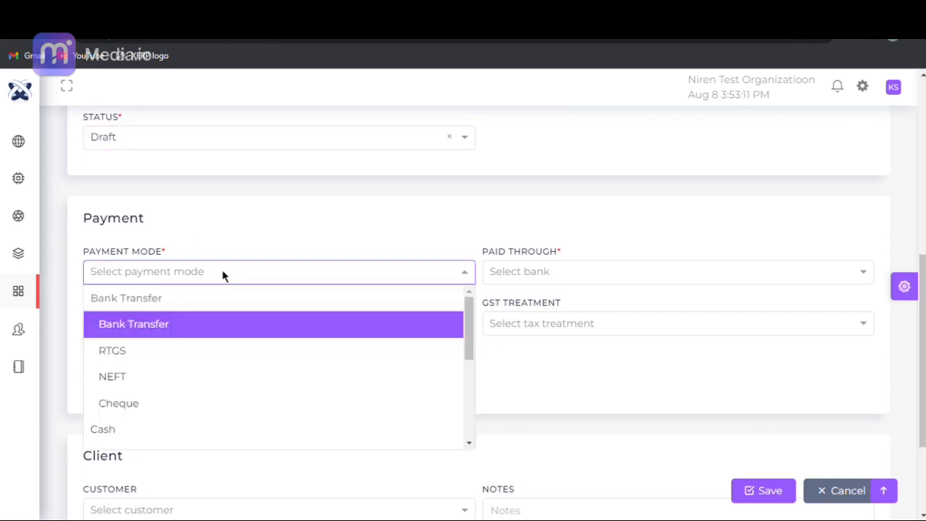
left_click(214, 338)
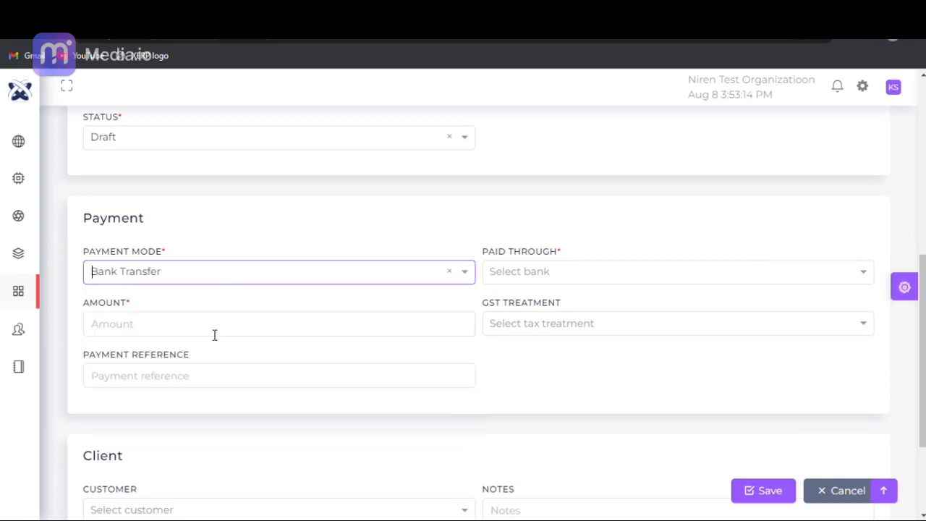
left_click(495, 271)
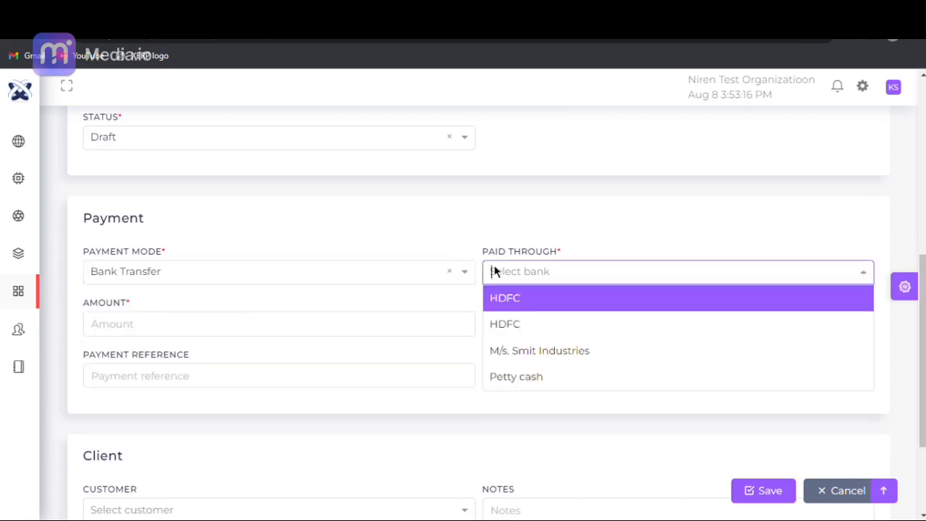
left_click(510, 325)
- Enter a payment amount of 20000 and choose Registered Business Regular as the GST treatment
left_click(186, 332)
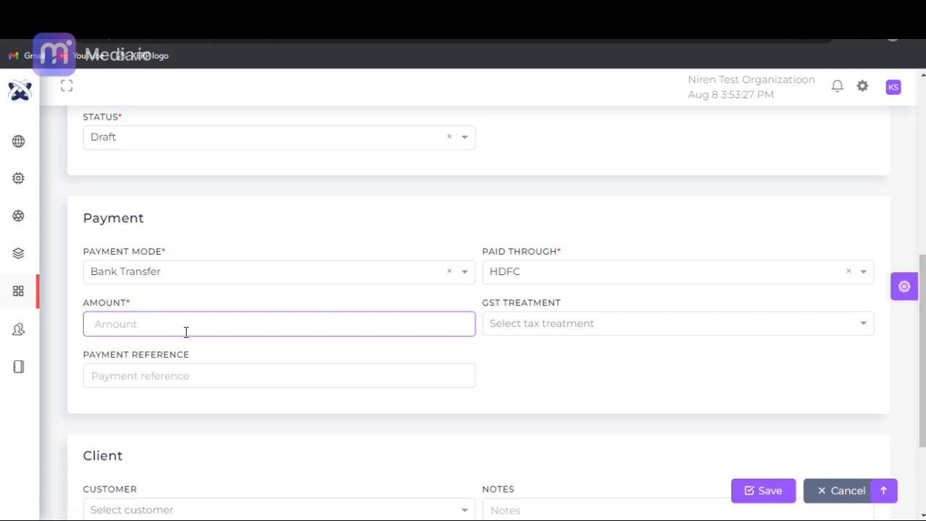
type("1")
key("BackSpace")
type("20000")
left_click(543, 319)
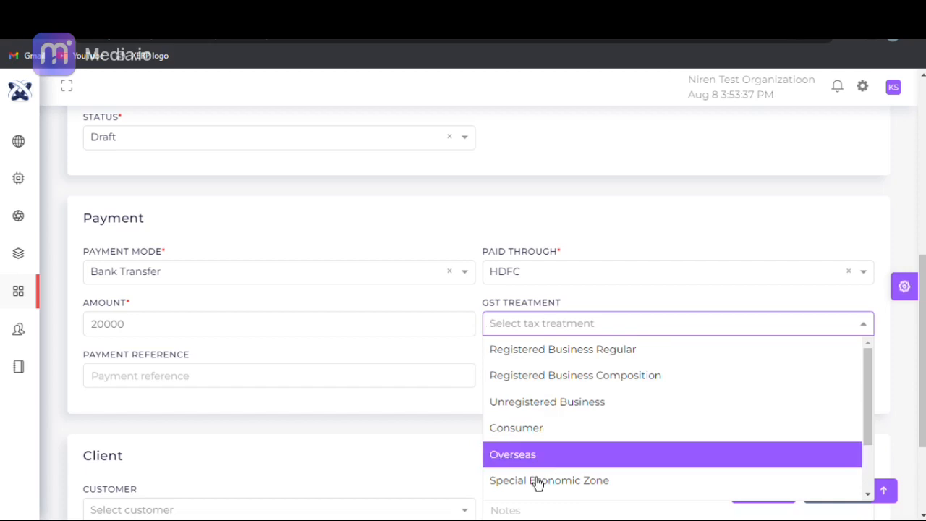
left_click(540, 356)
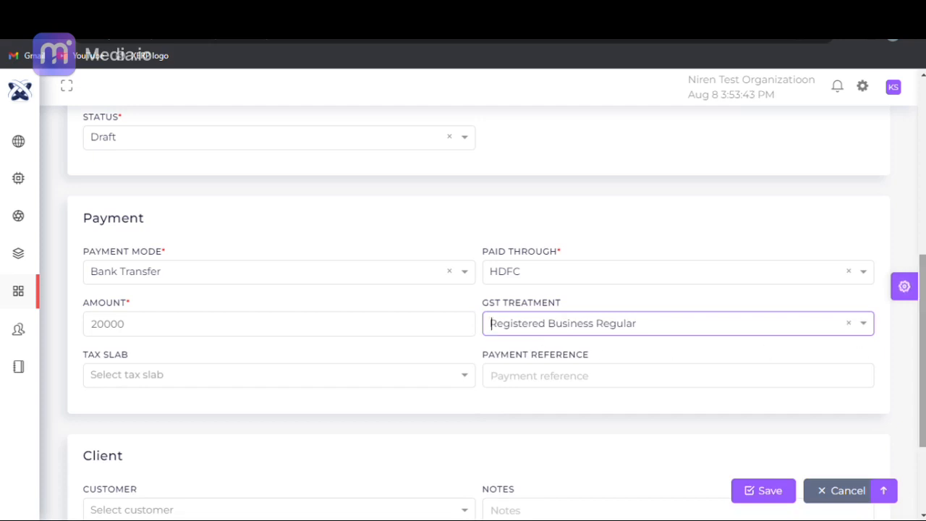
- Select GST18 as the tax slab and enter "ref" as the payment reference
scroll(254, 238, "down", 2)
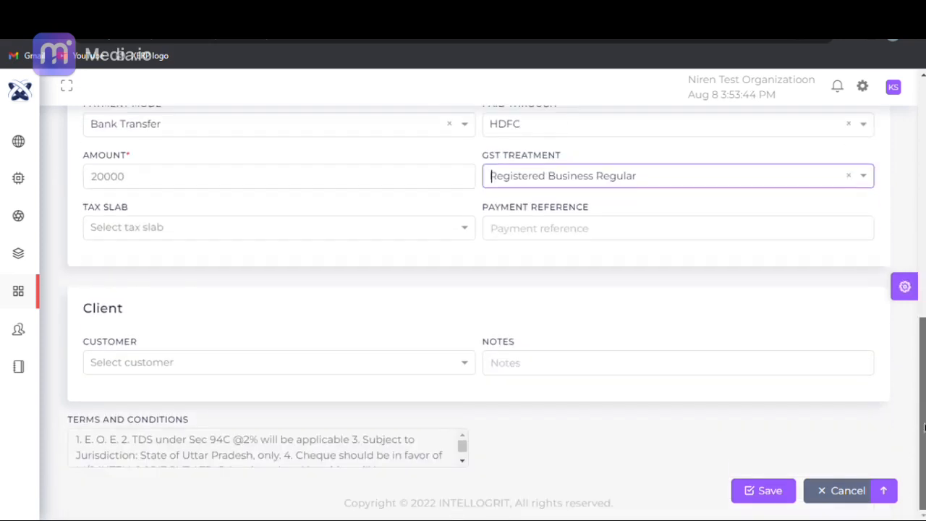
left_click(238, 228)
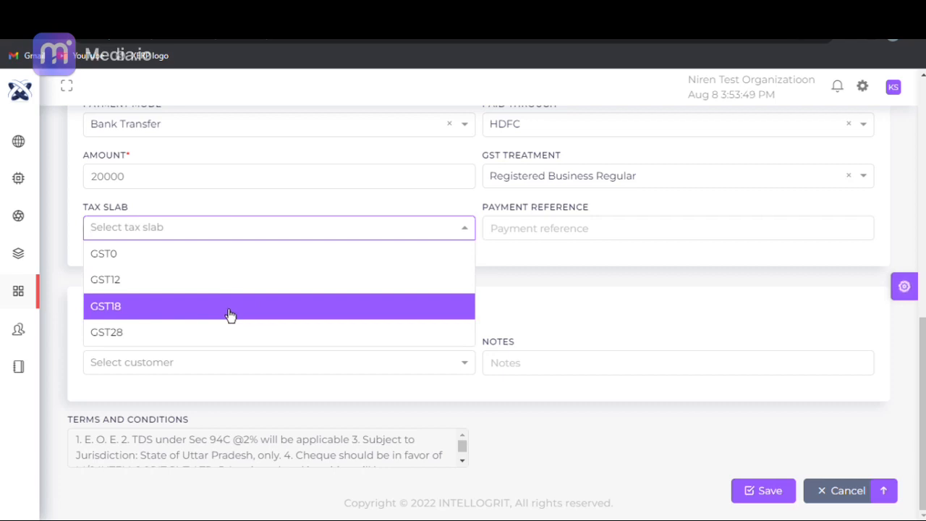
left_click(223, 307)
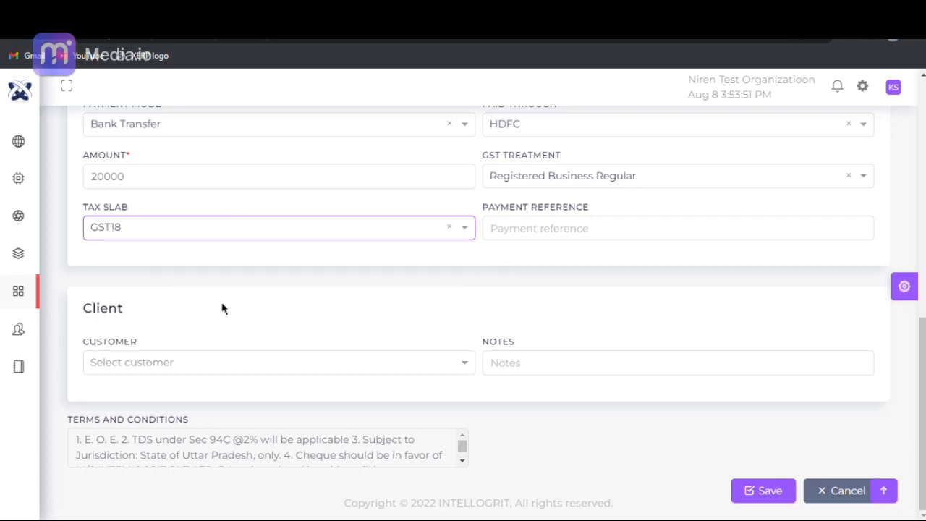
left_click(555, 239)
type("ref")
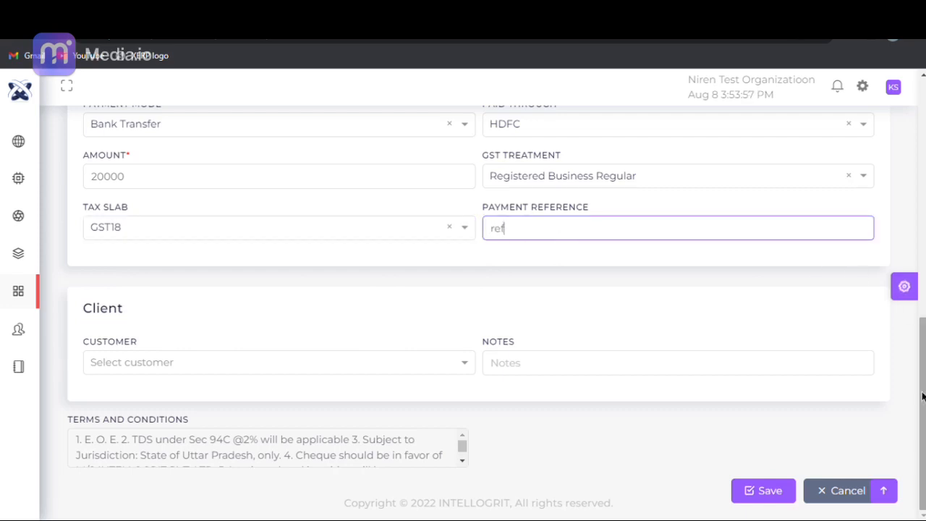
- Select ABC as the customer in the Client section, then save the expense and return to the Expense Dashboard
left_click(174, 362)
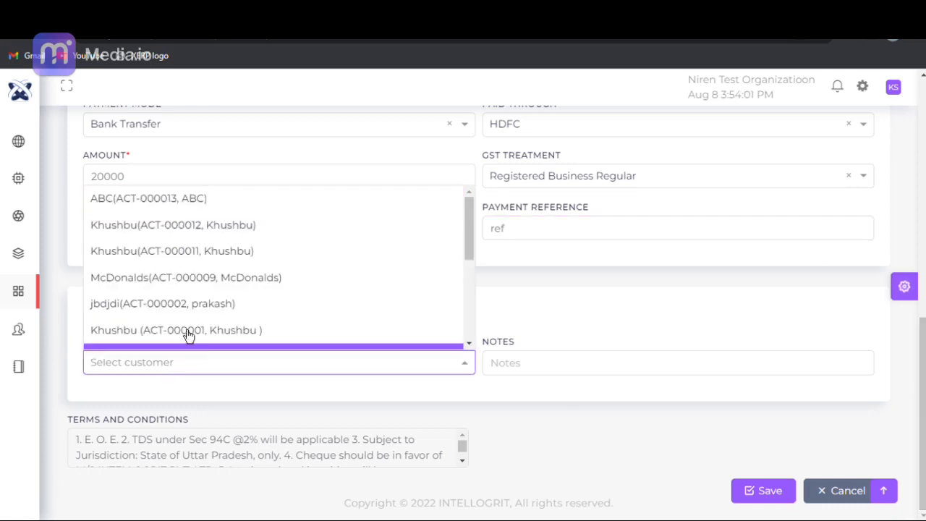
mouse_move(472, 228)
left_mouse_down()
mouse_move(468, 329)
mouse_move(472, 220)
left_mouse_up()
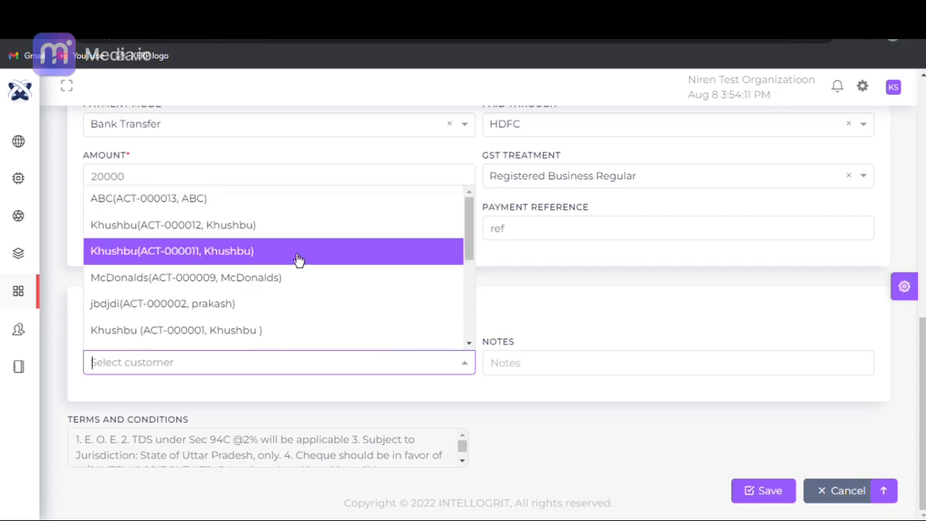
left_click(293, 209)
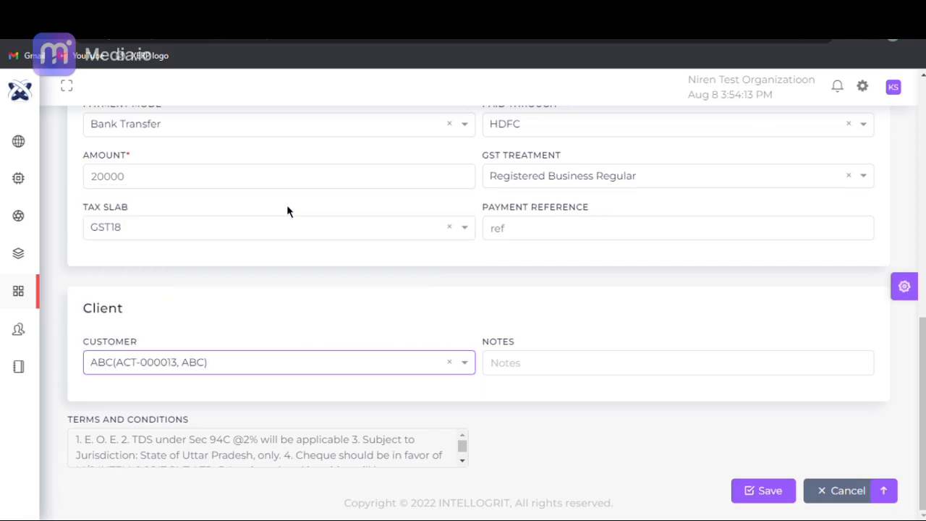
left_click(550, 367)
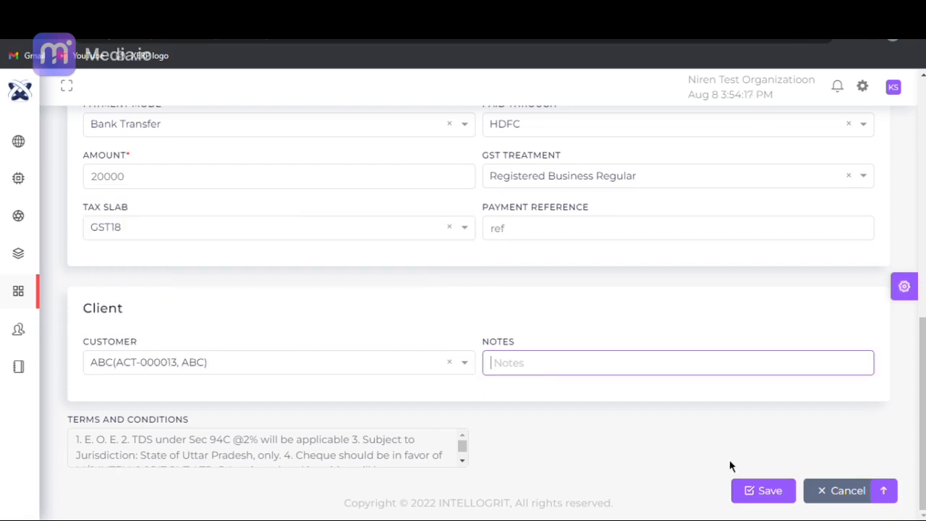
left_click(763, 491)
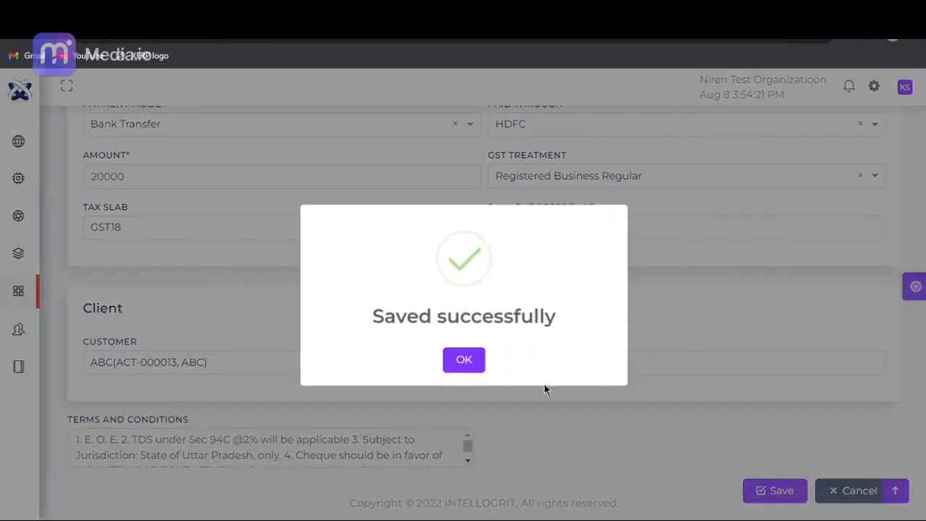
left_click(471, 367)
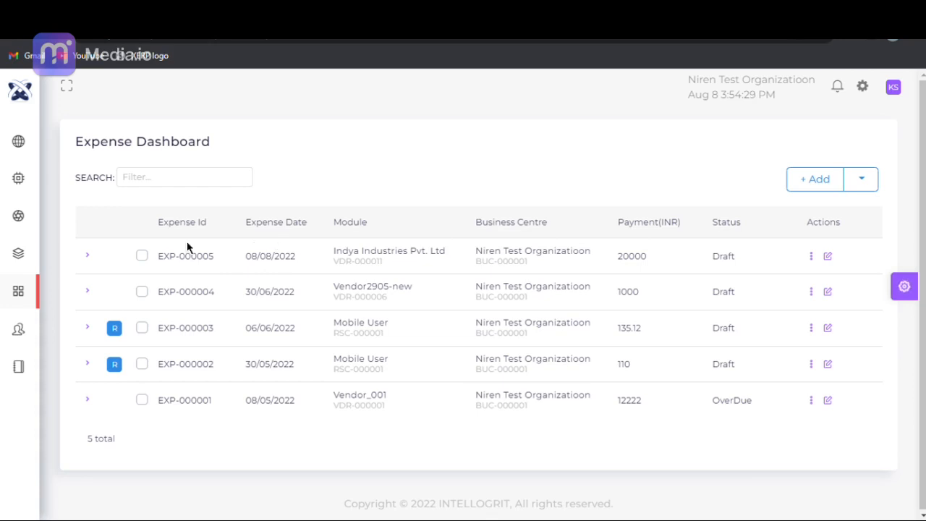
- Open the Bill Dashboard under Finance purchases
mouse_move(10, 310)
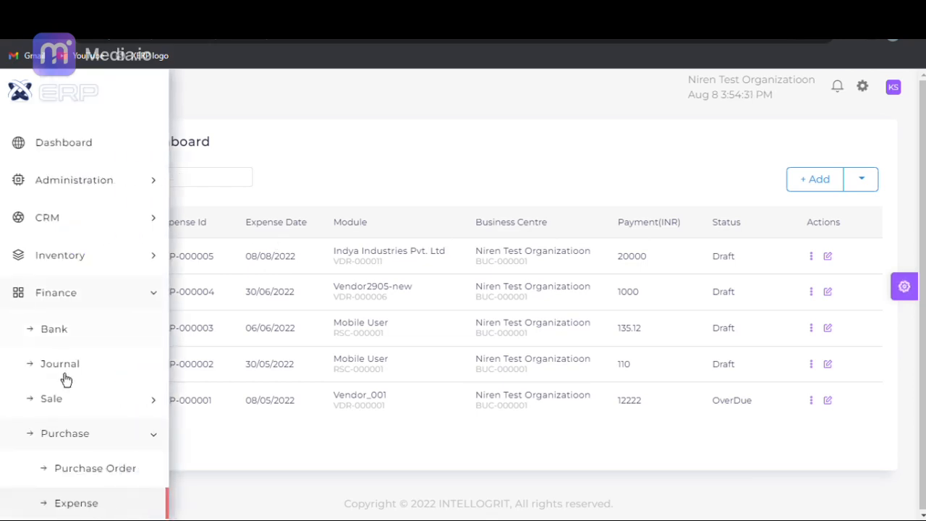
scroll(65, 380, "down", 5)
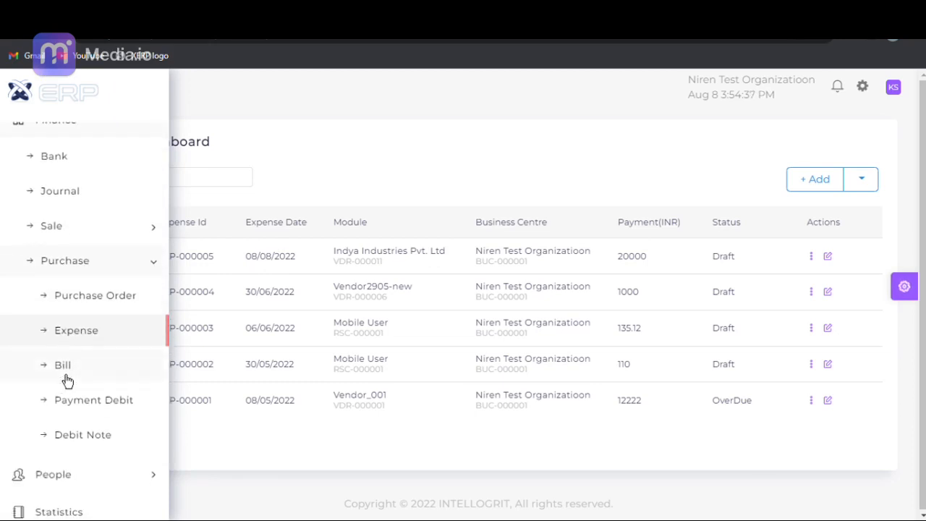
left_click(66, 376)
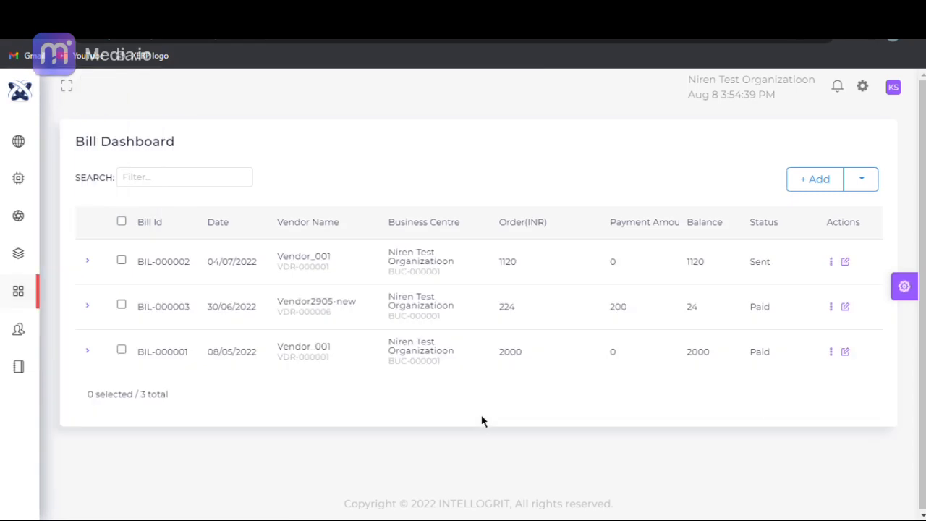
- Start a new bill with Niren Test Organizatioon (BUC-000001) as the business centre
left_click(811, 200)
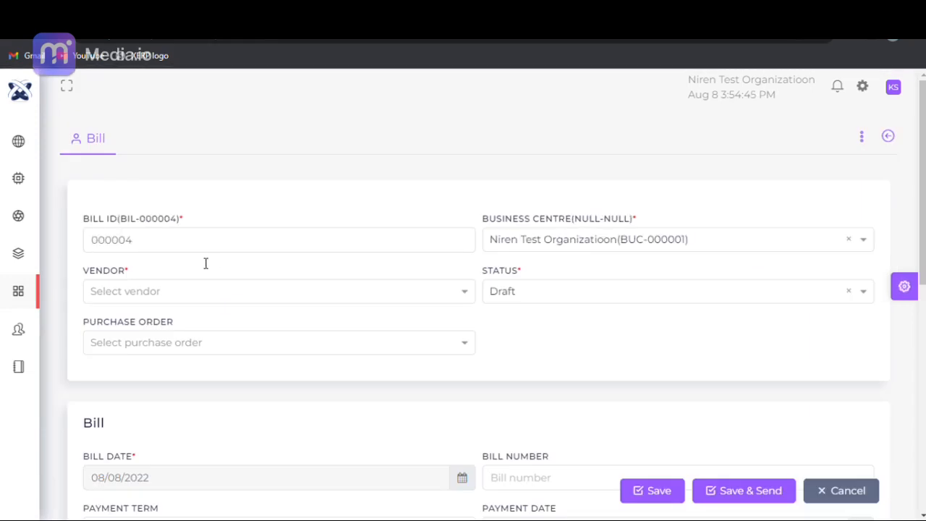
left_click(593, 246)
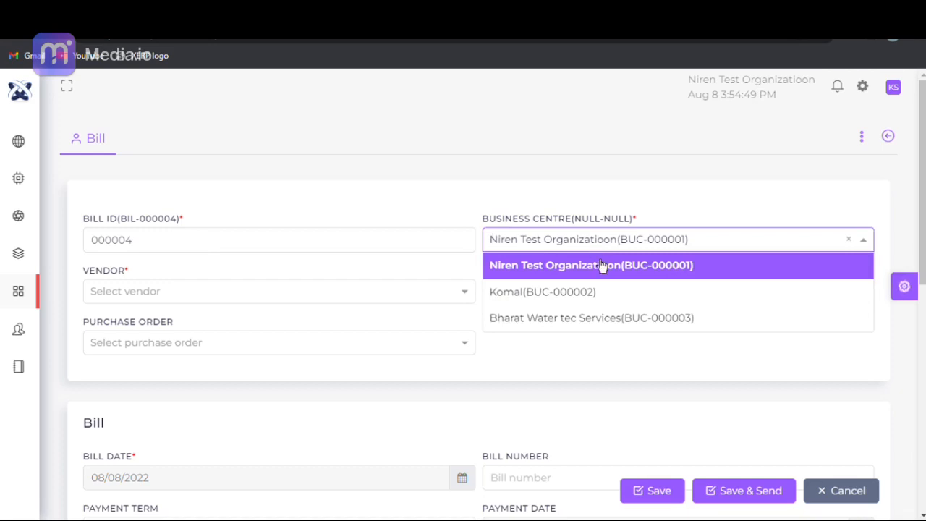
left_click(686, 264)
- Select Indya Industries Pvt. Ltd as the vendor of the new bill
scroll(239, 232, "down", 1)
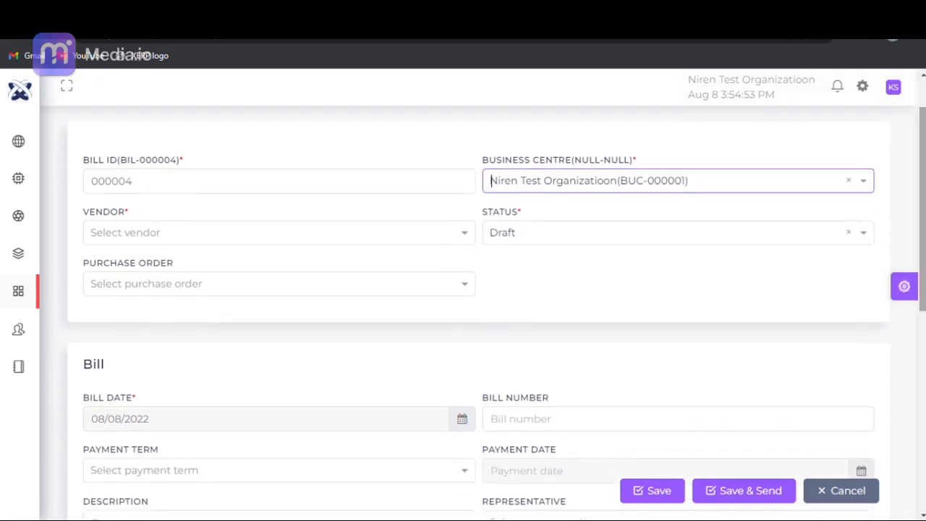
left_click(239, 232)
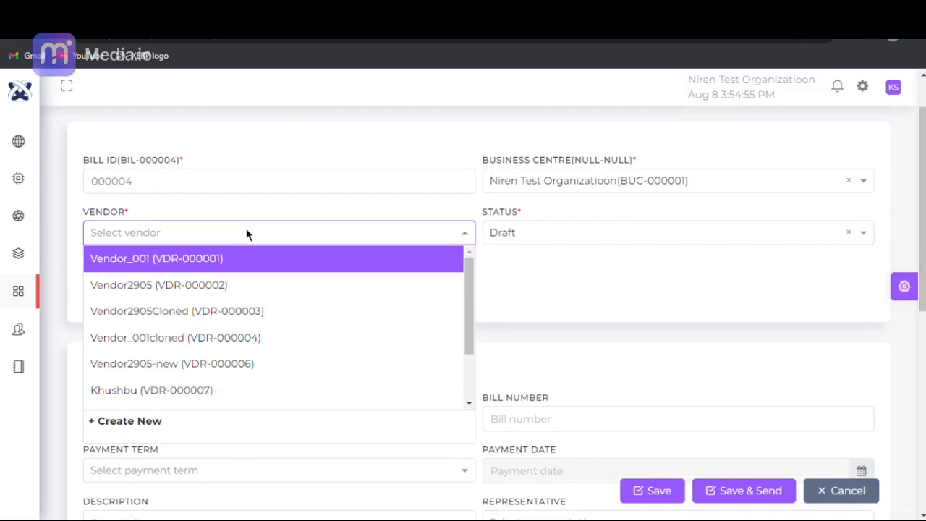
left_click_drag(466, 272, 468, 339)
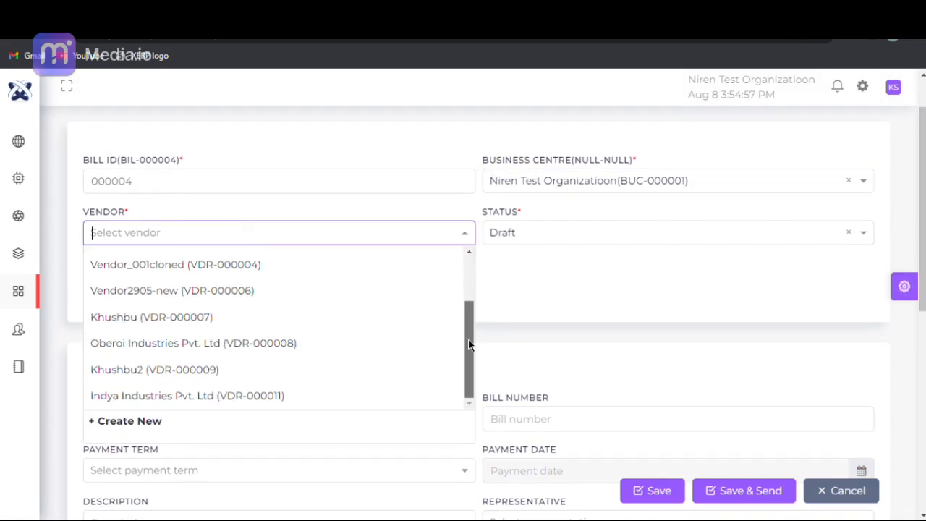
left_click(374, 409)
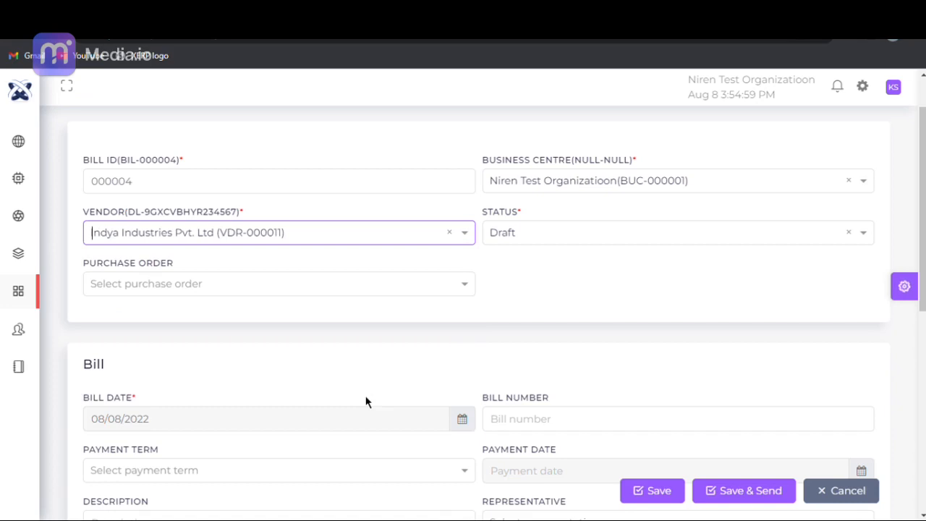
- Set the bill's status to Draft and link it to the purchase order dated 08/08/2022
left_click(654, 235)
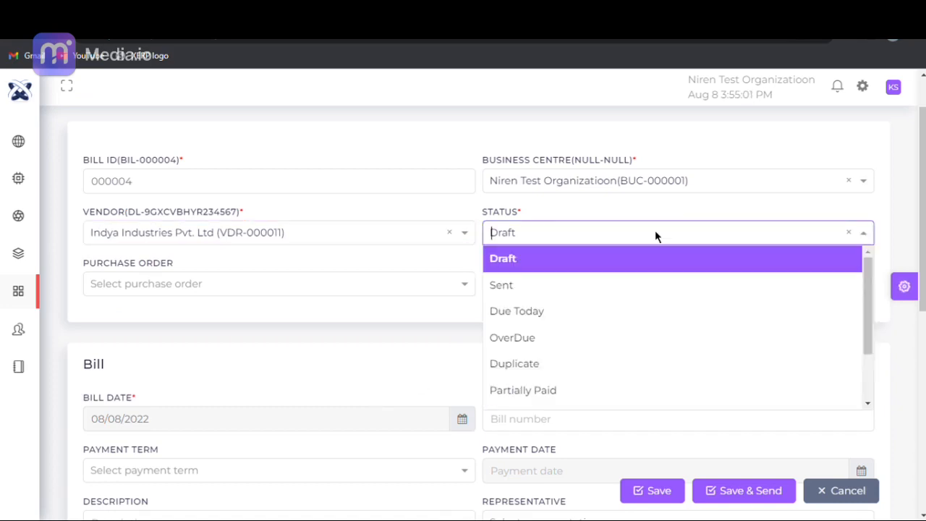
left_click(653, 262)
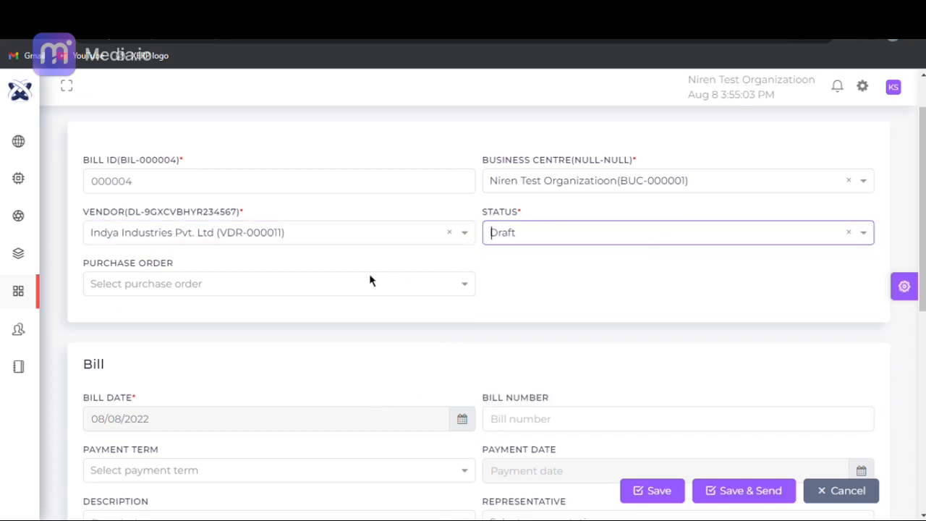
left_click(323, 286)
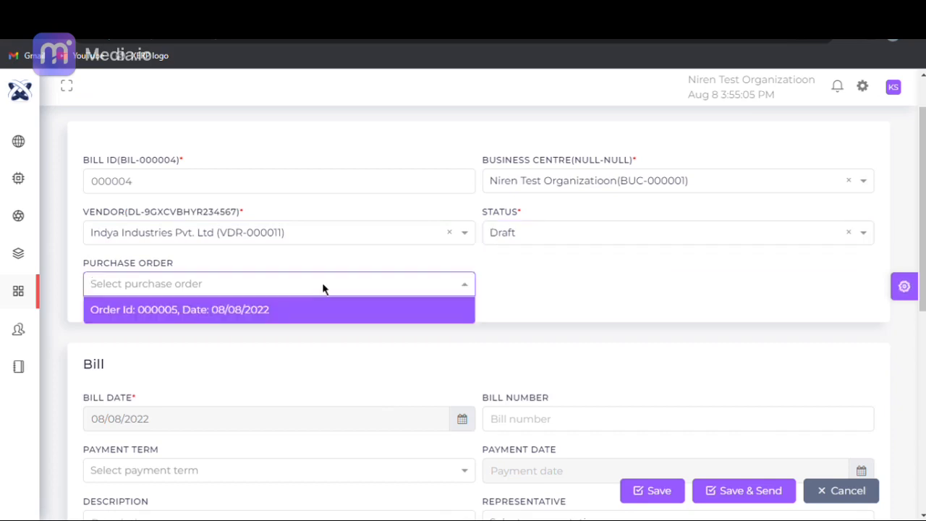
left_click(328, 320)
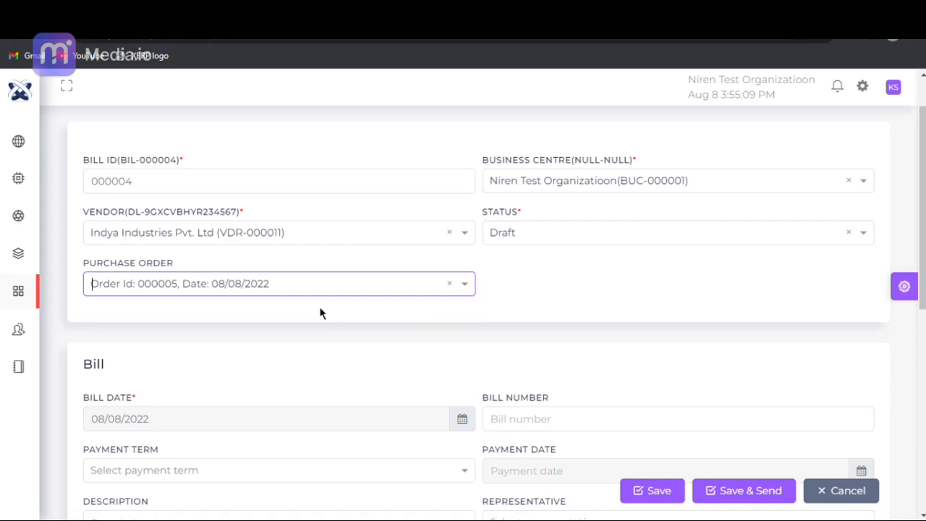
- Enter 12345 as the bill number and choose Due End of Month as the payment term
scroll(478, 313, "down", 3)
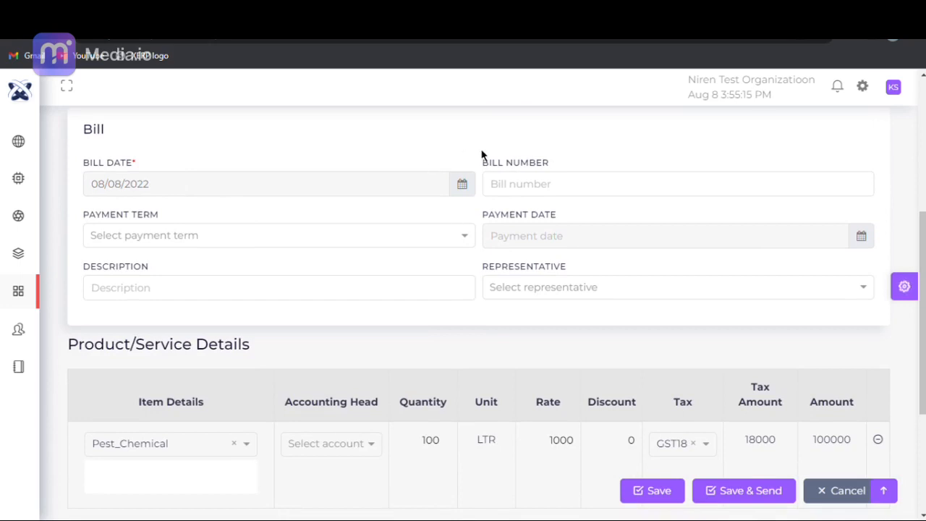
left_click(503, 185)
type("12345")
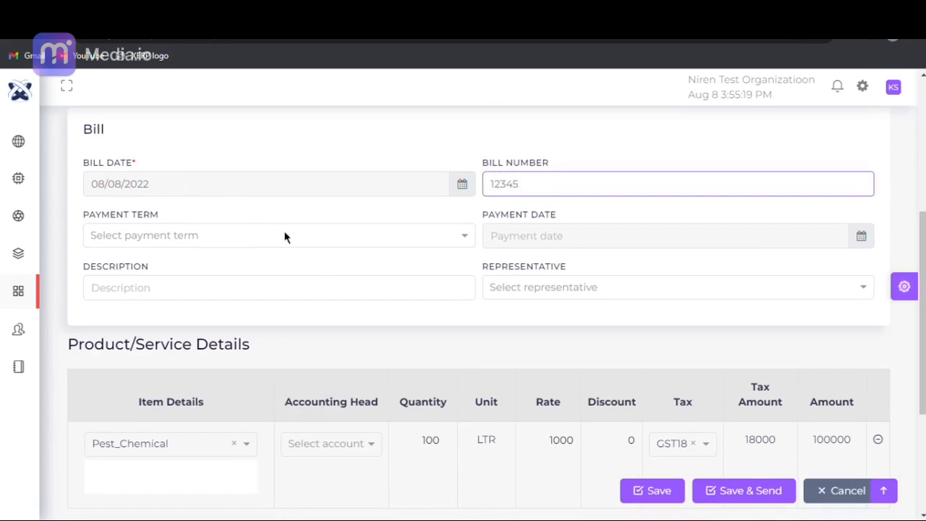
left_click(251, 235)
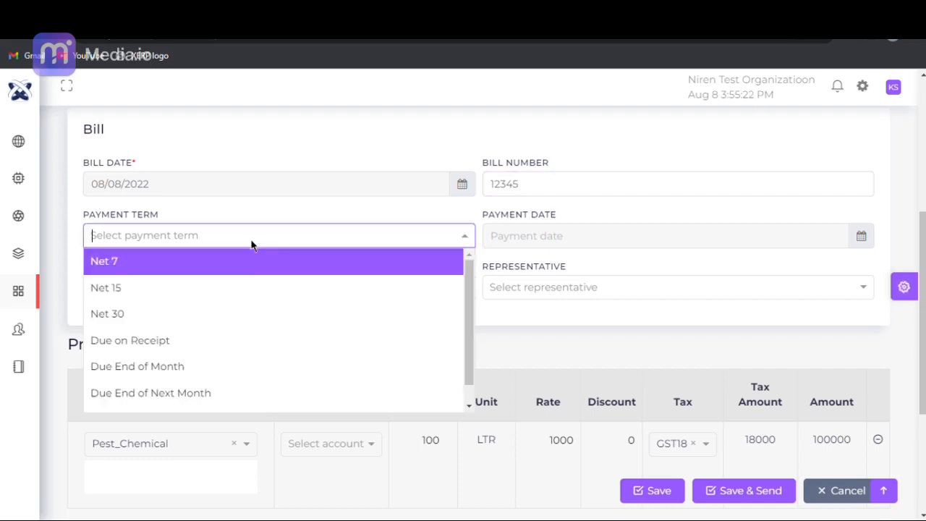
left_click(249, 367)
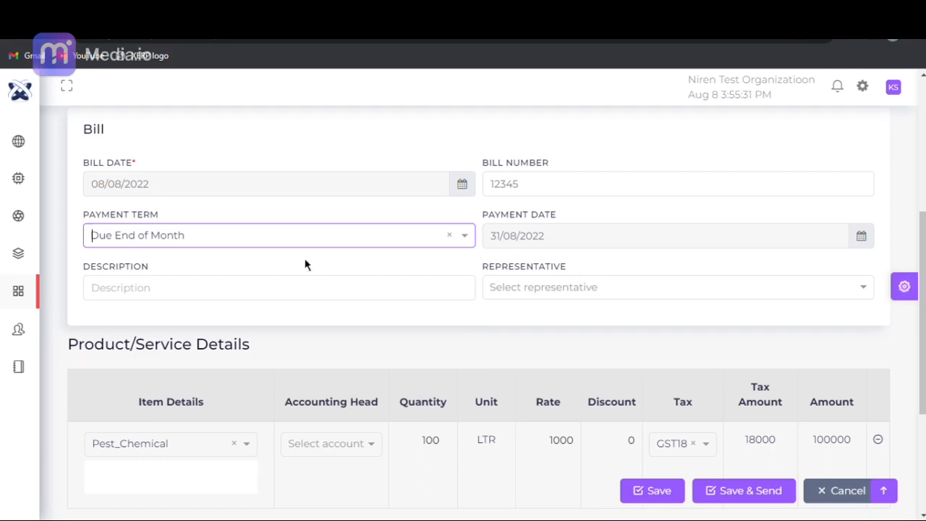
- Enter "des" as the bill's description and select the representative by e-mail address
left_click(306, 301)
type("des")
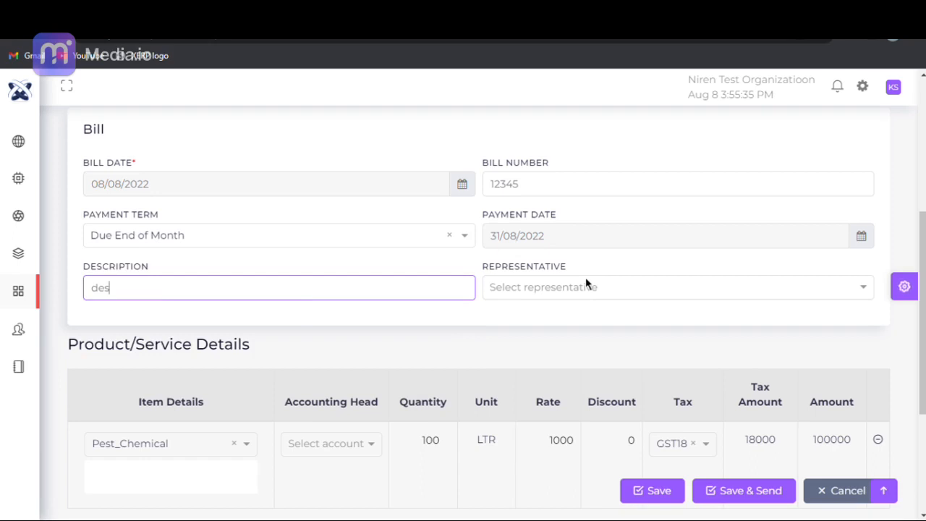
left_click(585, 277)
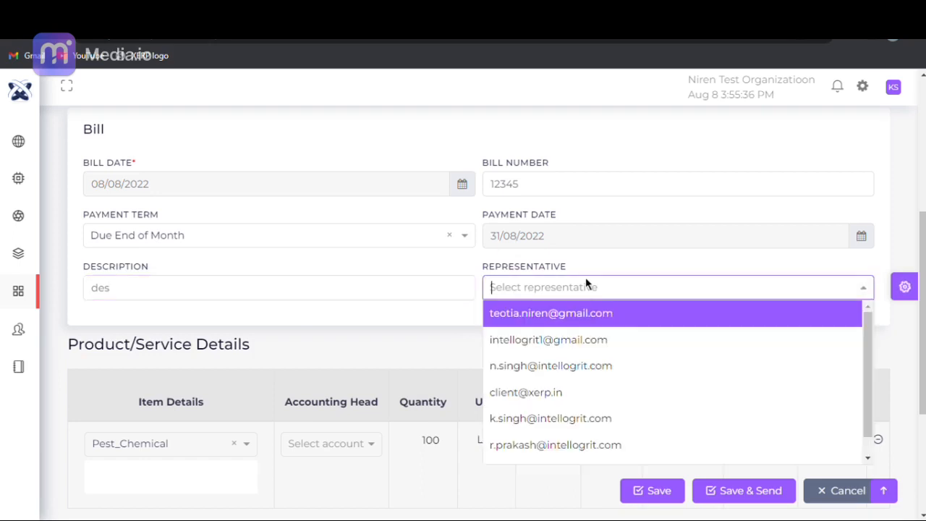
left_click(588, 418)
- Set the accounting head of the Pest_Chemical item to Vendor Payment under Expense
scroll(496, 332, "down", 3)
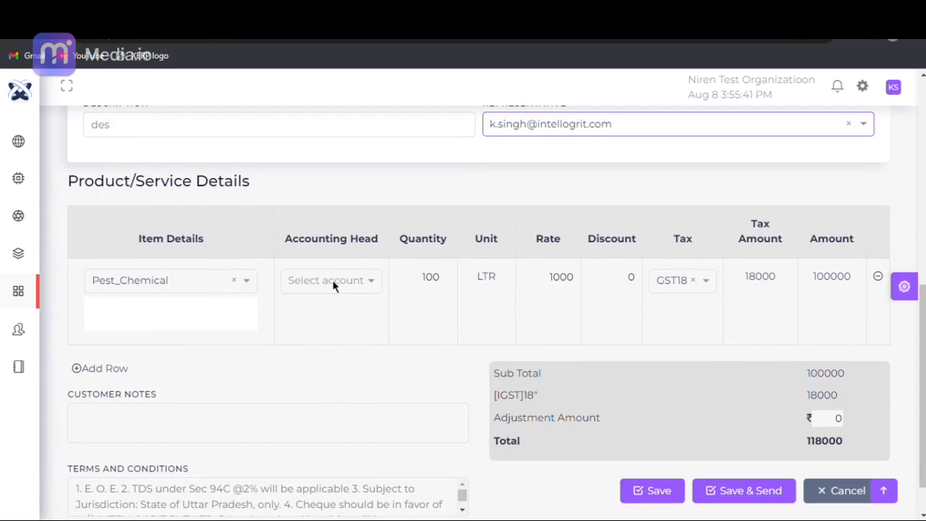
left_click(334, 286)
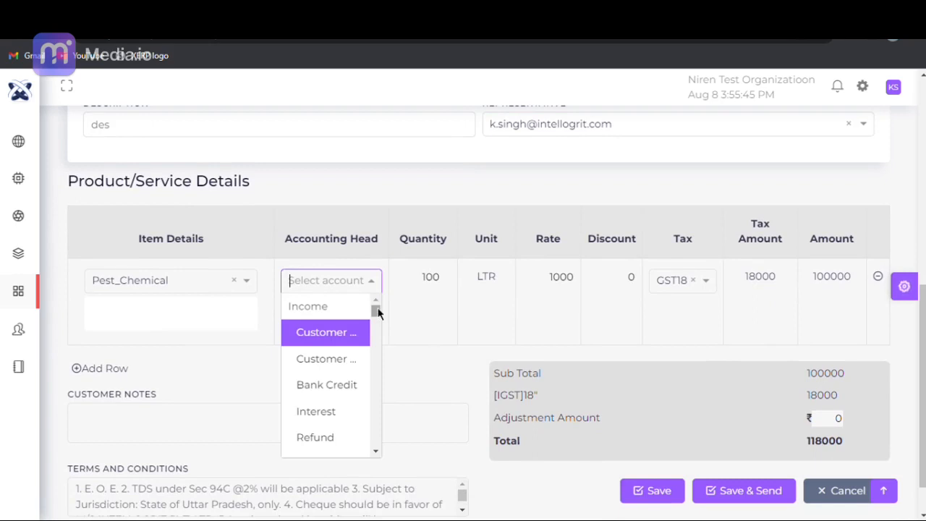
left_click_drag(376, 313, 376, 330)
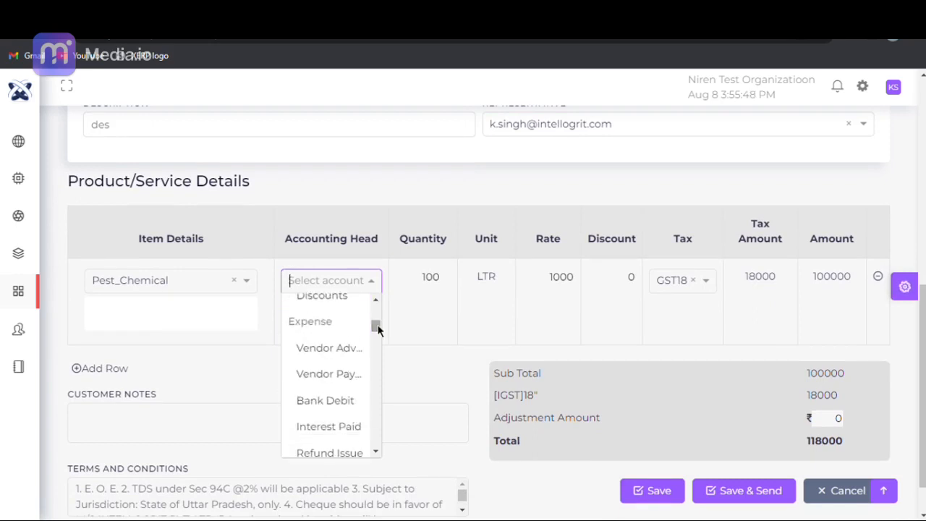
left_click(344, 374)
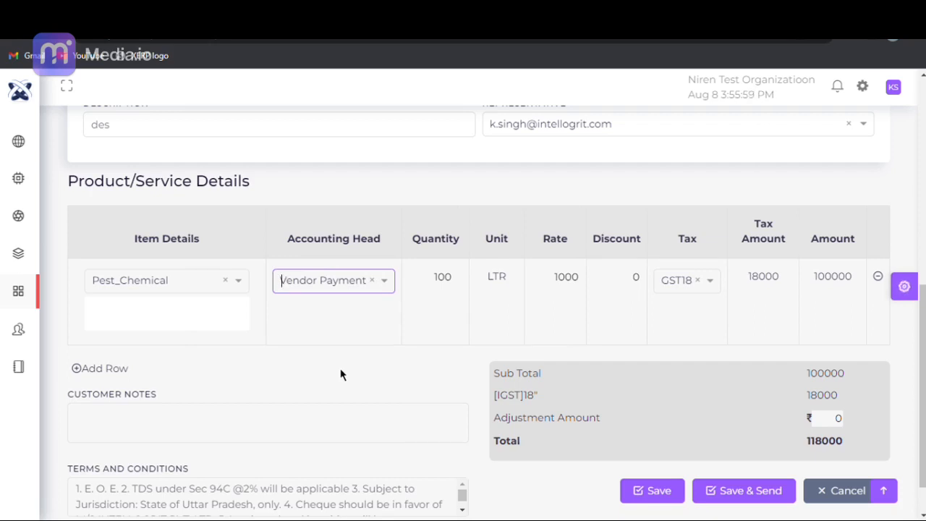
left_click(288, 278)
left_click_drag(389, 337, 388, 310)
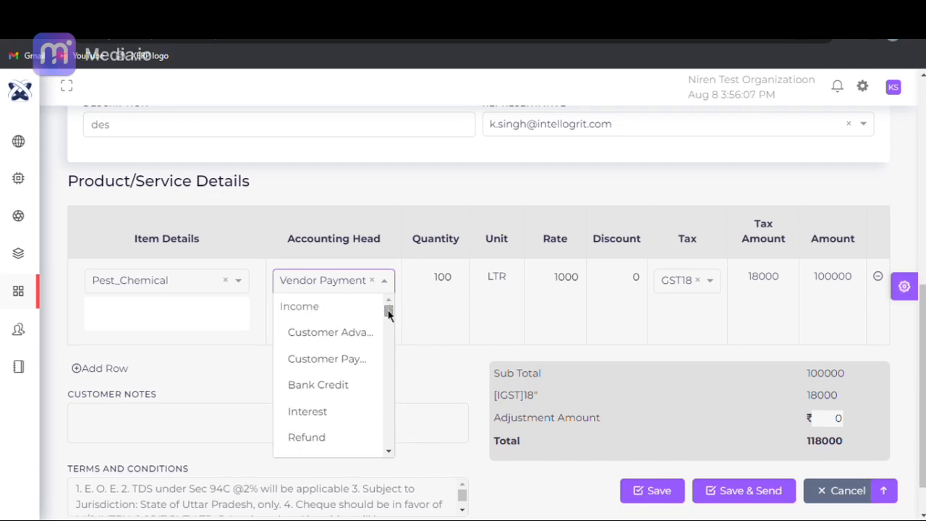
left_click(403, 341)
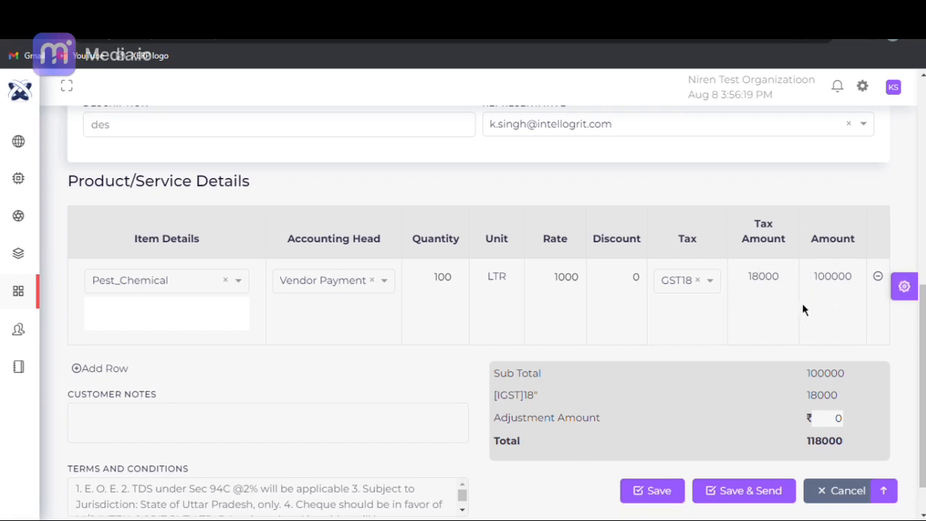
- Save the bill and return to the Bill Dashboard
left_click(658, 496)
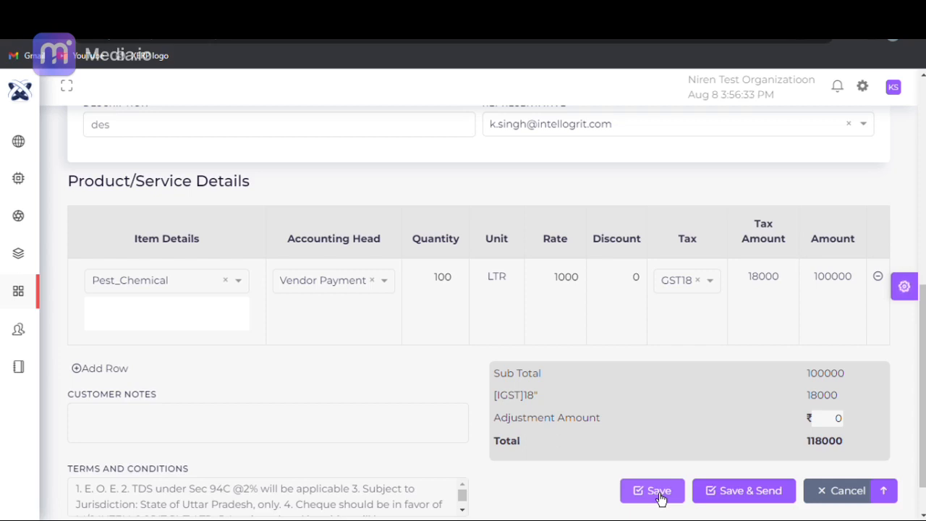
left_click(658, 492)
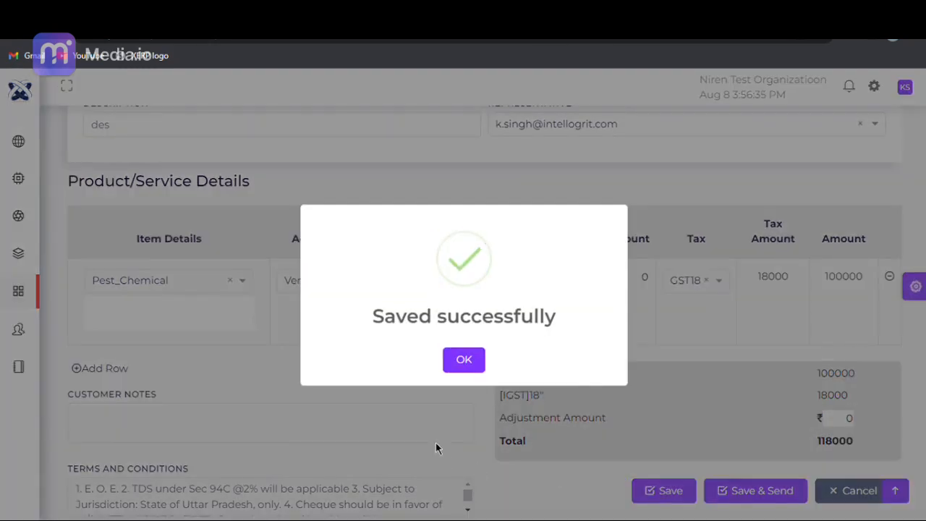
left_click(461, 366)
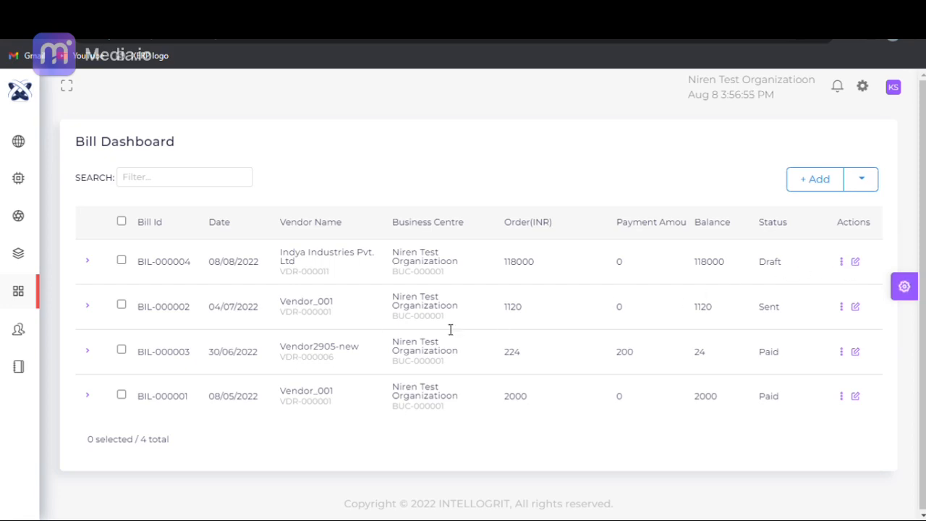
- Open the Payment Debit Dashboard under Finance purchases and start a new payment debit
mouse_move(8, 375)
scroll(84, 479, "down", 3)
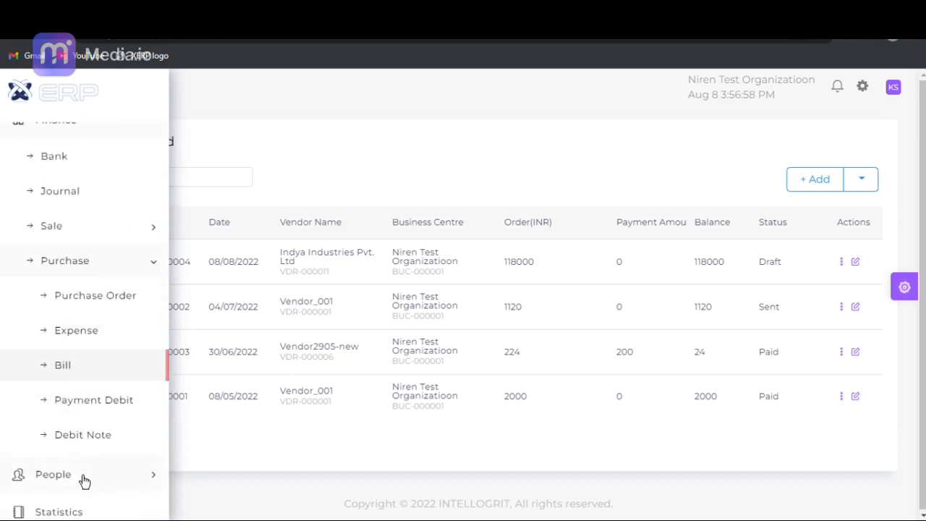
left_click(74, 404)
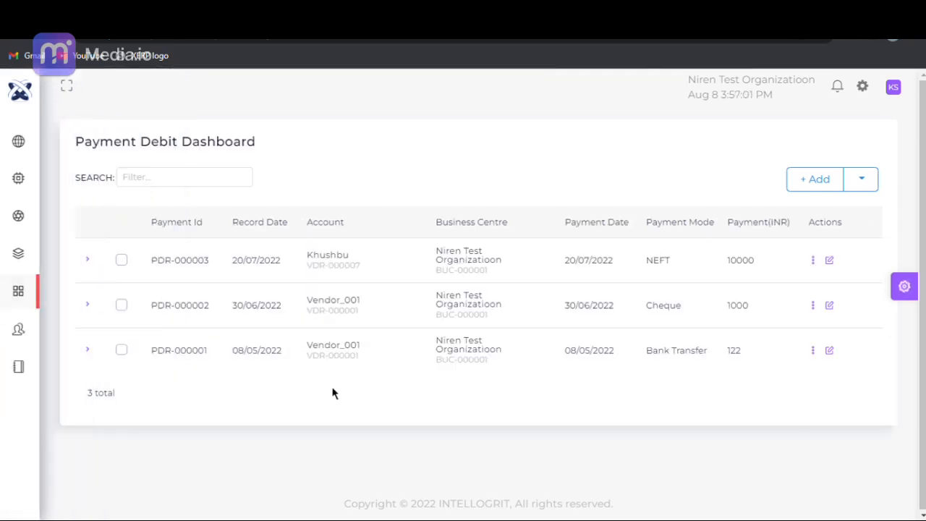
left_click(831, 185)
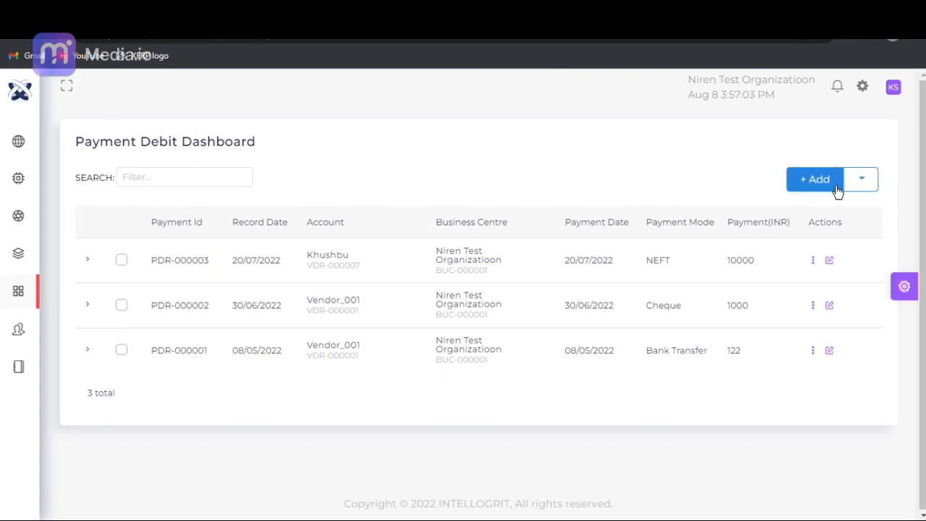
- Choose Niren Test Organizatioon (BUC-000001) as the business centre of the payment debit
left_click(245, 246)
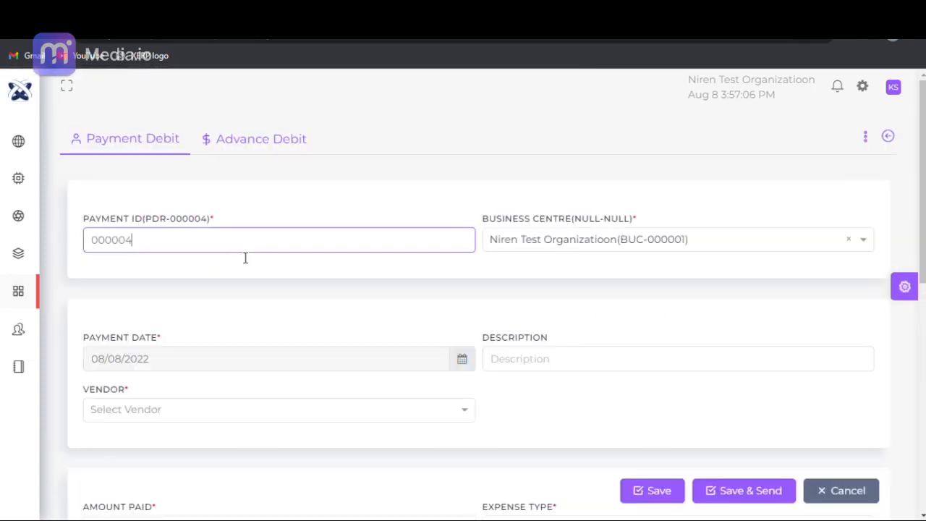
left_click(587, 241)
left_click(593, 269)
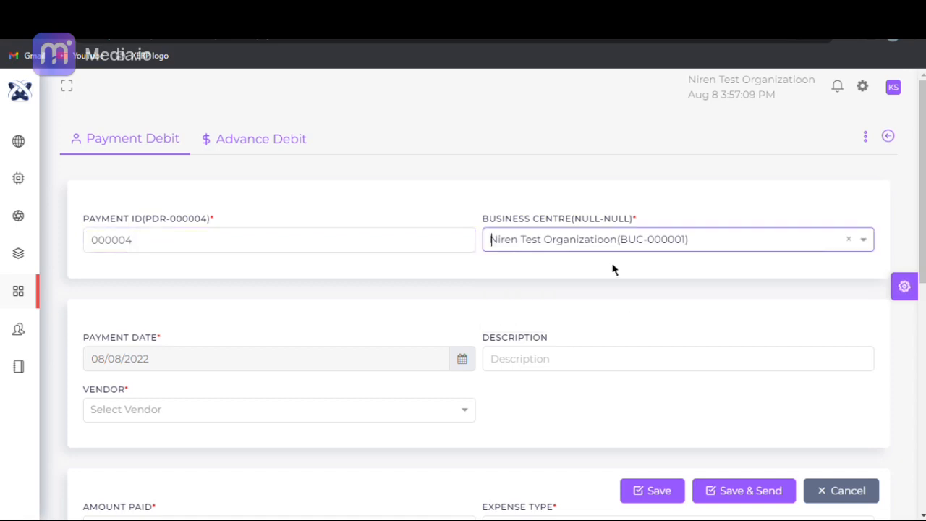
- Set the payment date to 08/08/2022 and enter "des" as the payment debit's description
scroll(923, 226, "down", 2)
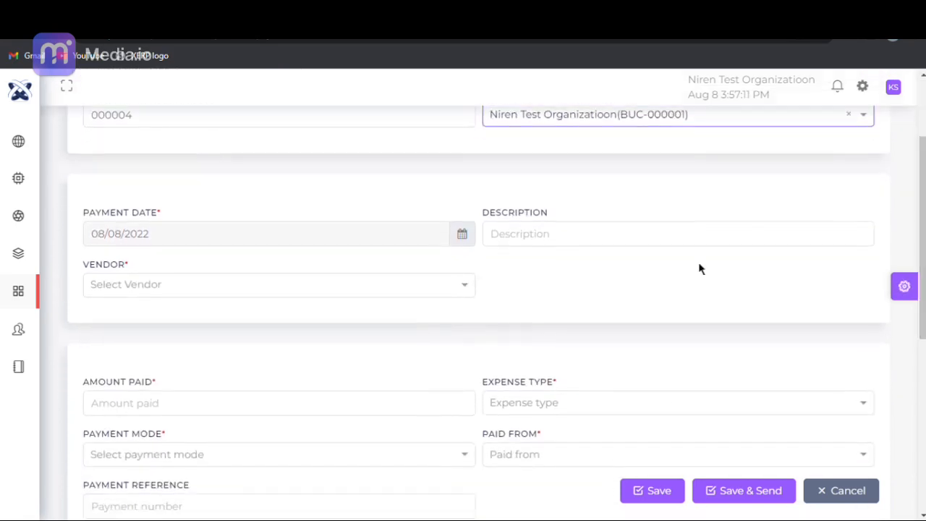
left_click(467, 244)
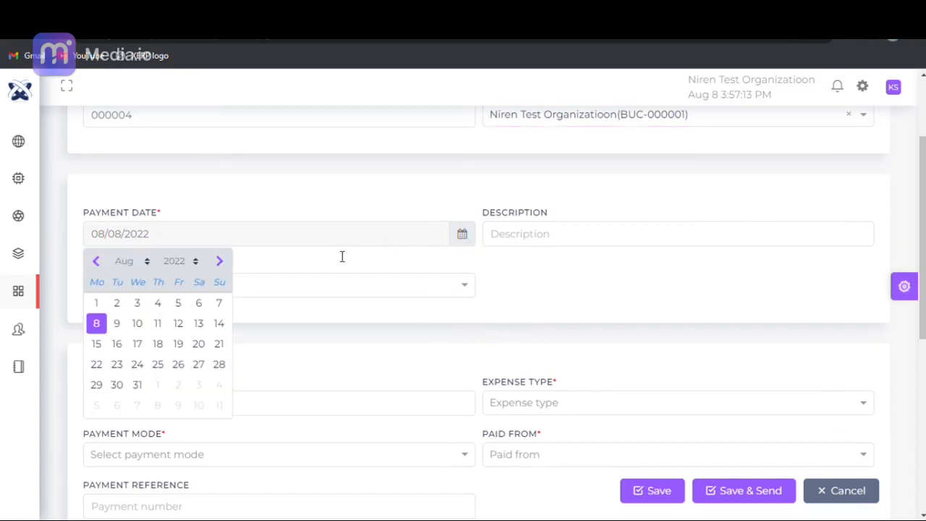
left_click(96, 326)
left_click(567, 244)
type("des")
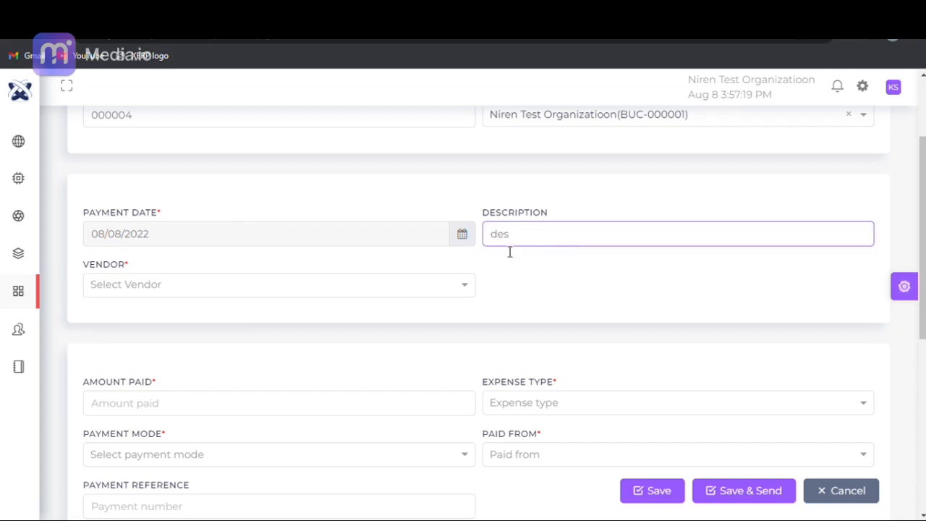
- Choose Indya Industries Pvt. Ltd as the vendor of the payment debit
left_click(359, 283)
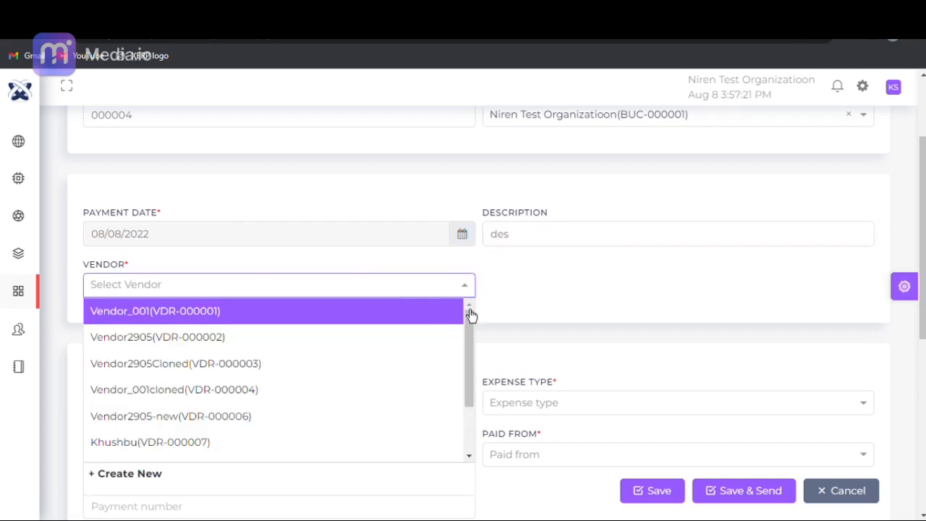
left_click_drag(470, 315, 465, 408)
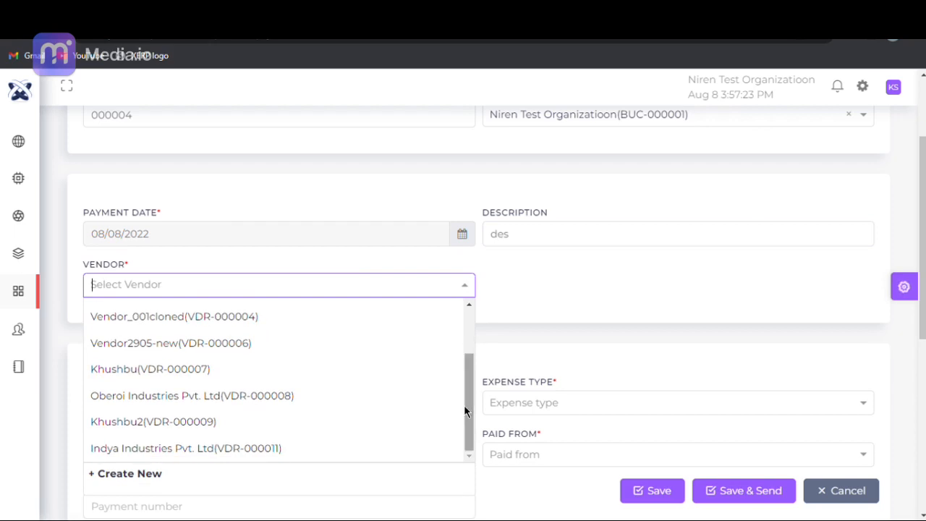
left_click(373, 454)
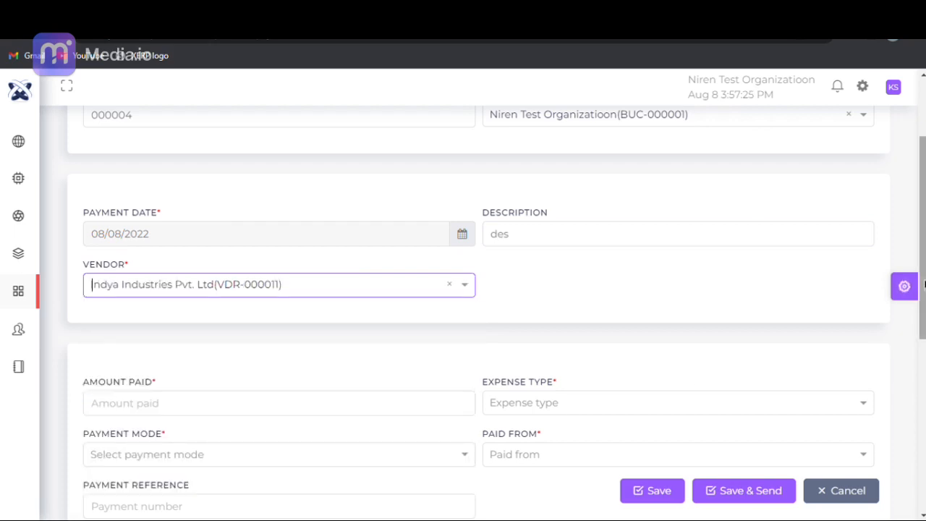
- Enter 20000 as the amount paid and set the expense type to Vendor Payment
scroll(505, 331, "down", 3)
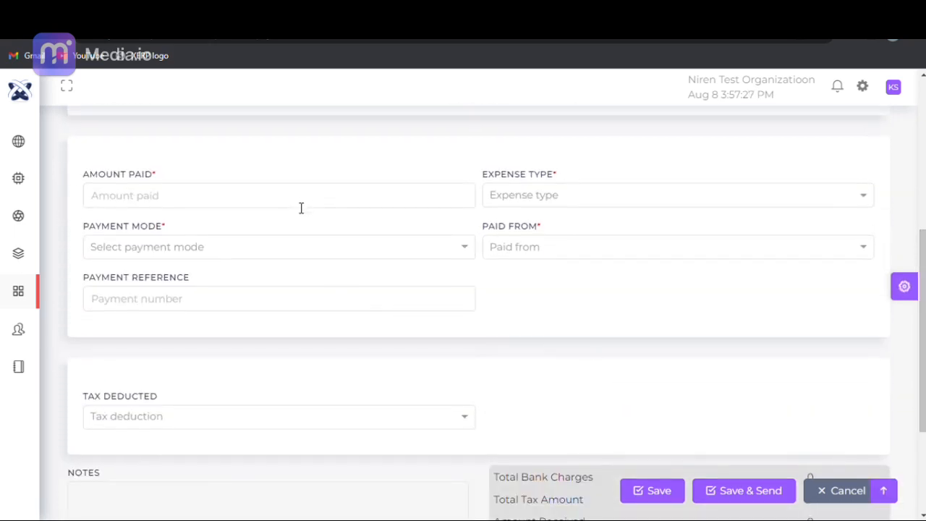
left_click(301, 210)
type("20000")
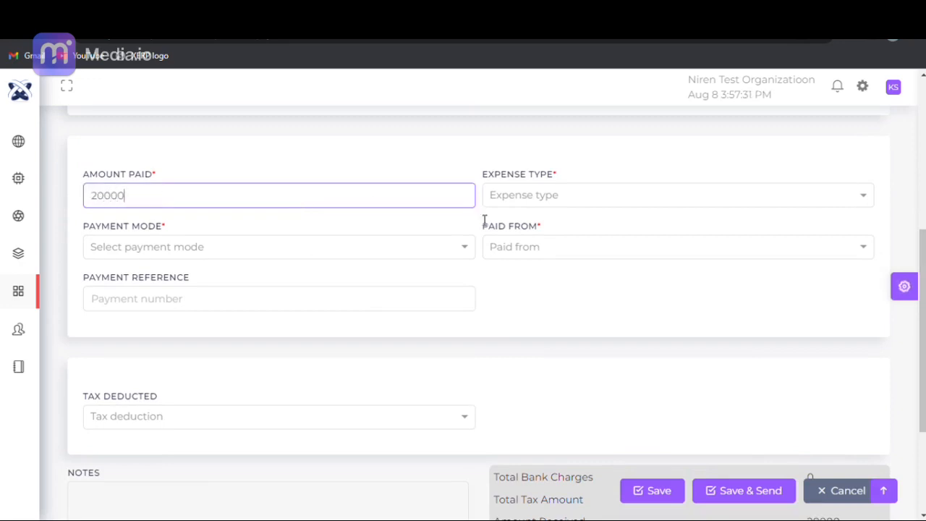
left_click(567, 200)
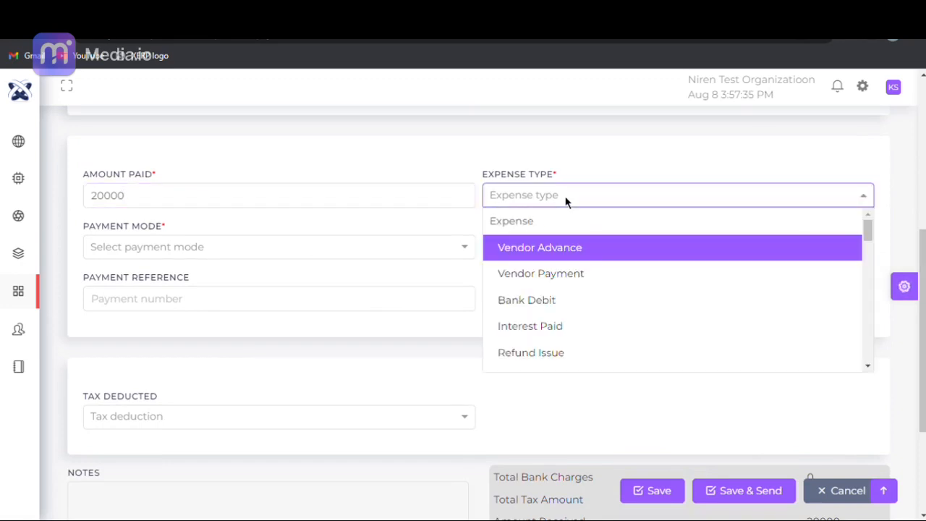
left_click(570, 273)
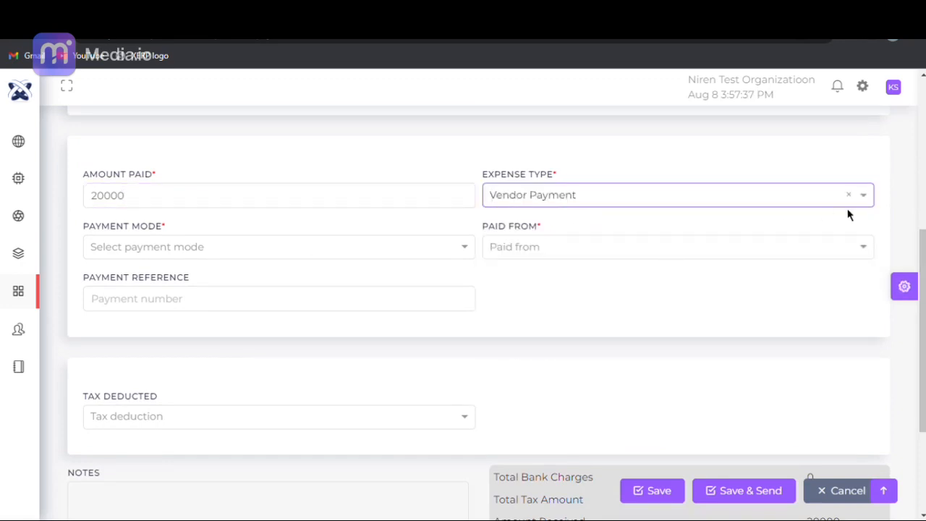
- Set the payment mode to Bank Transfer, paid from the second HDFC account, with "ref" as the payment reference
scroll(361, 226, "down", 1)
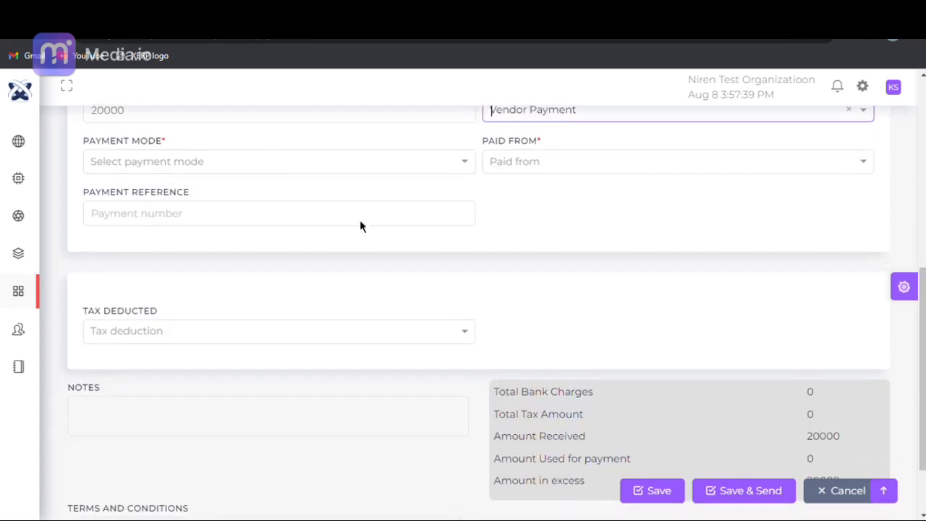
left_click(264, 157)
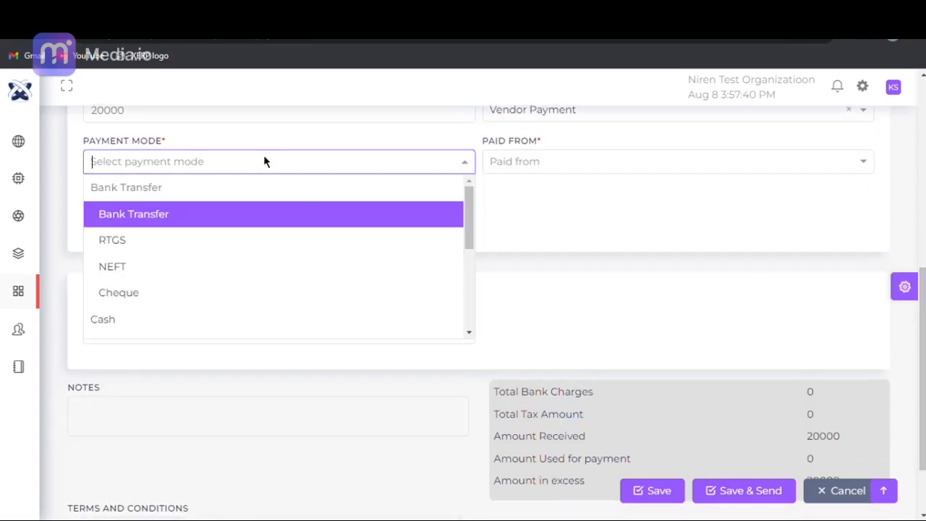
left_click(260, 217)
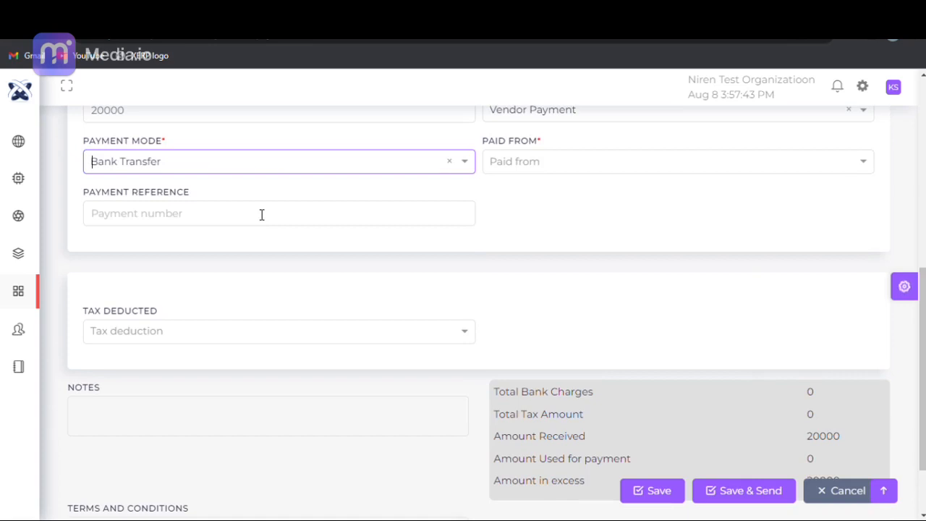
left_click(498, 163)
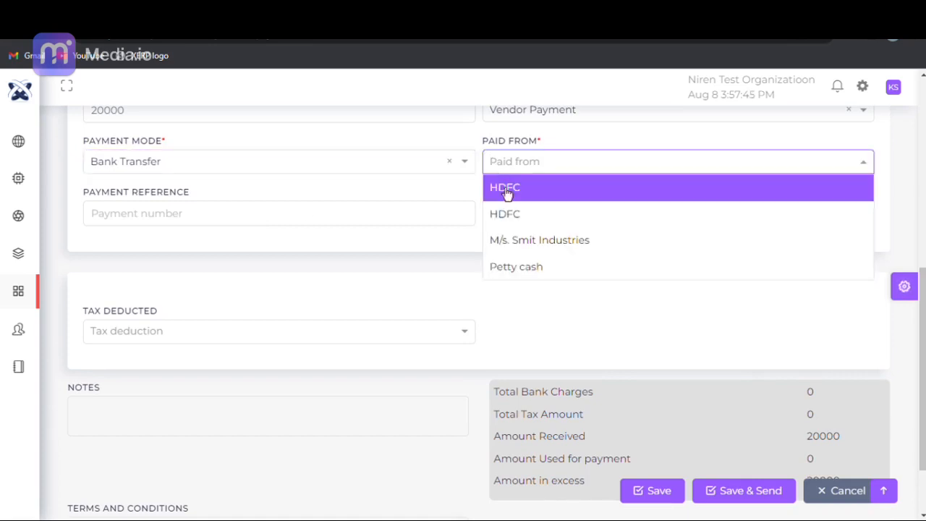
left_click(499, 210)
left_click(292, 221)
type("ref")
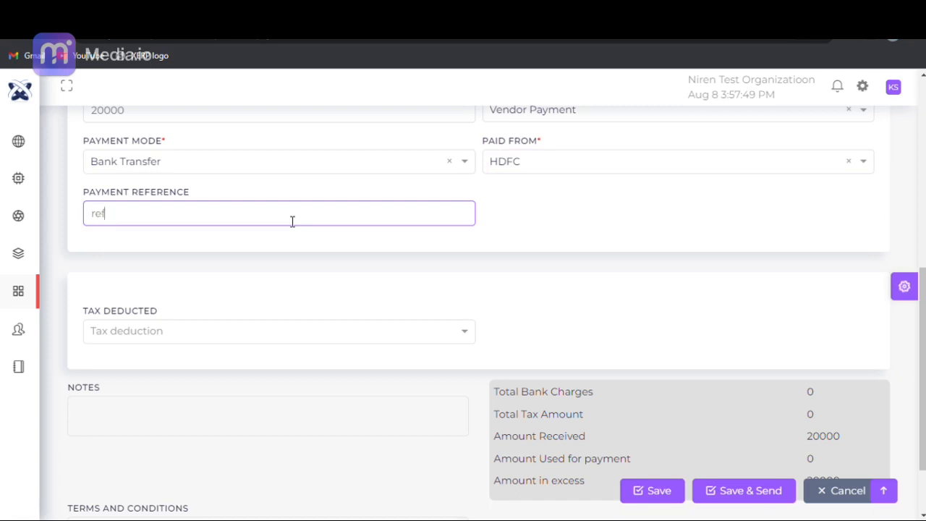
- Set Tax Deducted to No, save the payment debit and return to the Payment Debit Dashboard
scroll(924, 347, "down", 2)
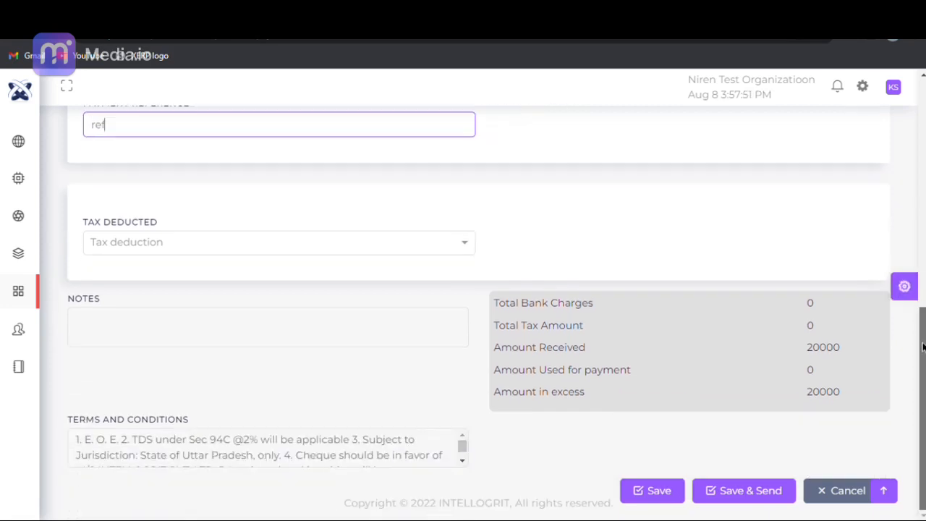
left_click(136, 240)
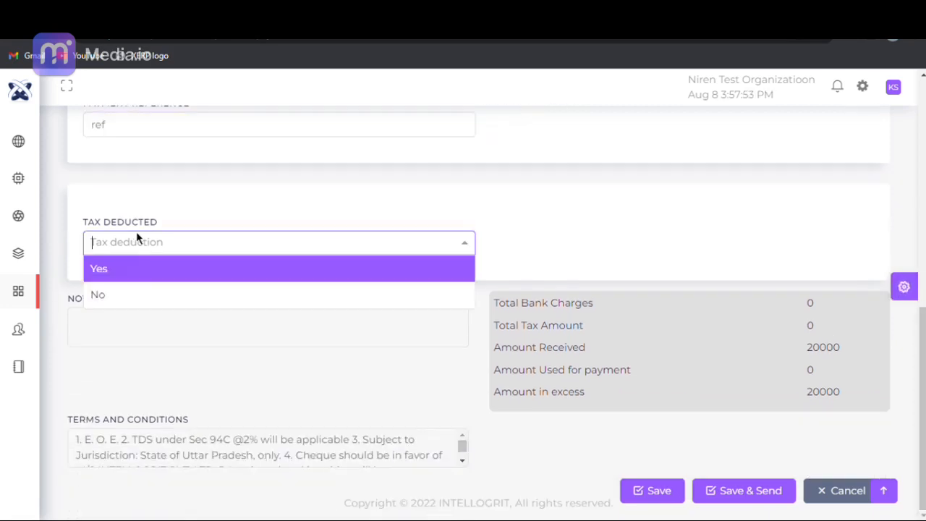
left_click(141, 296)
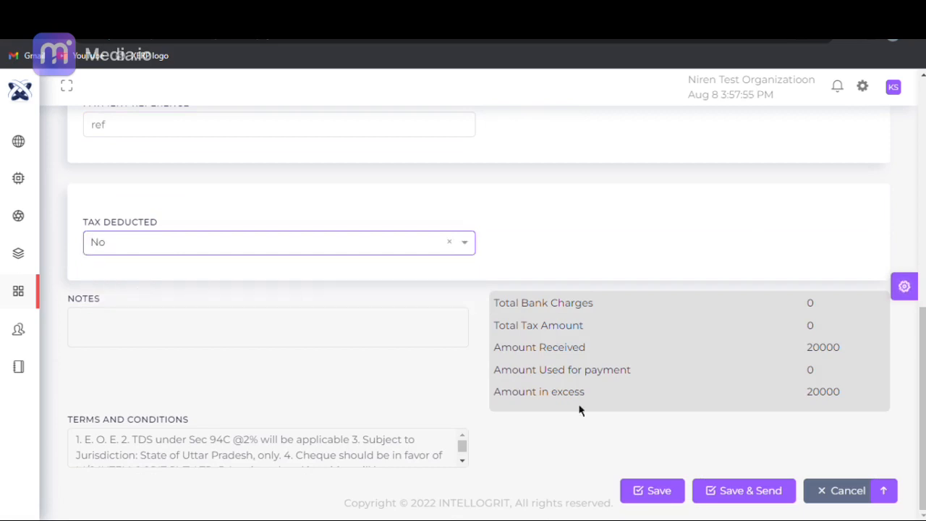
left_click(652, 492)
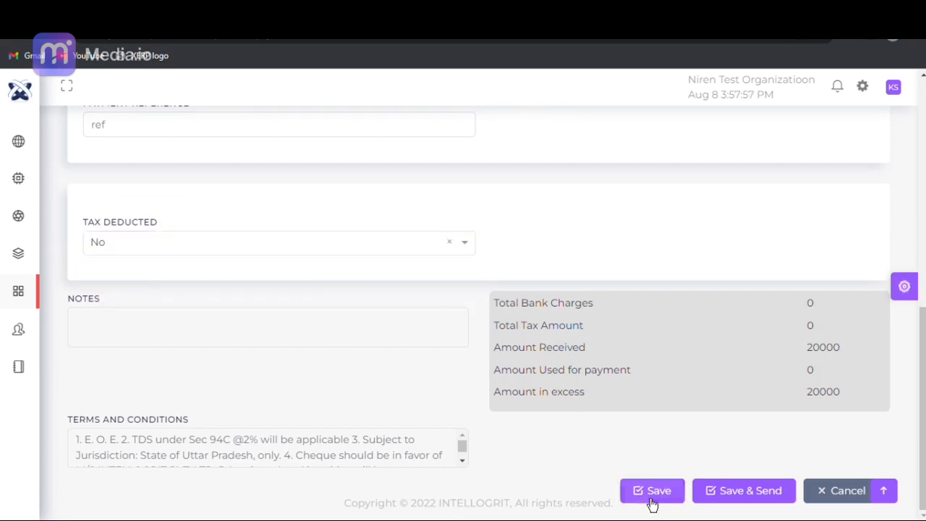
left_click(465, 367)
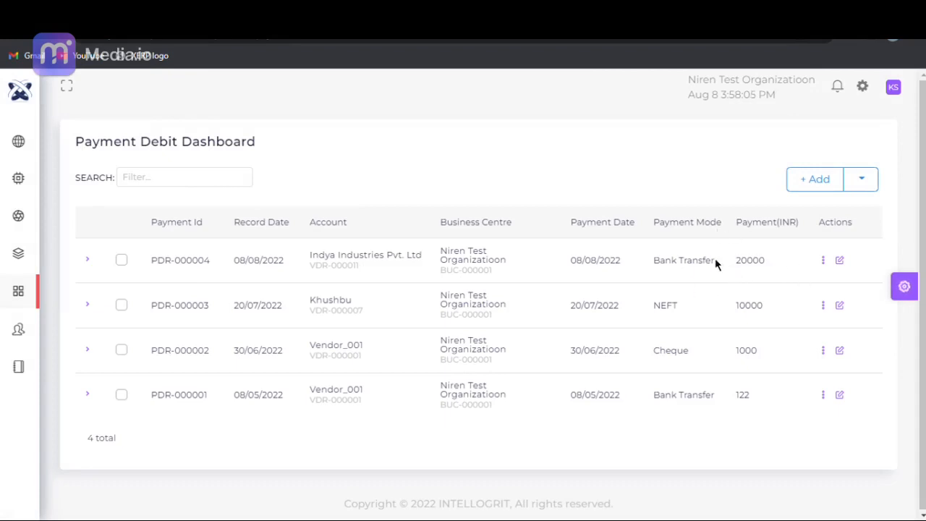
- View the Bill Dashboard under Finance purchases, and go on to the Debit Note Dashboard
mouse_move(21, 299)
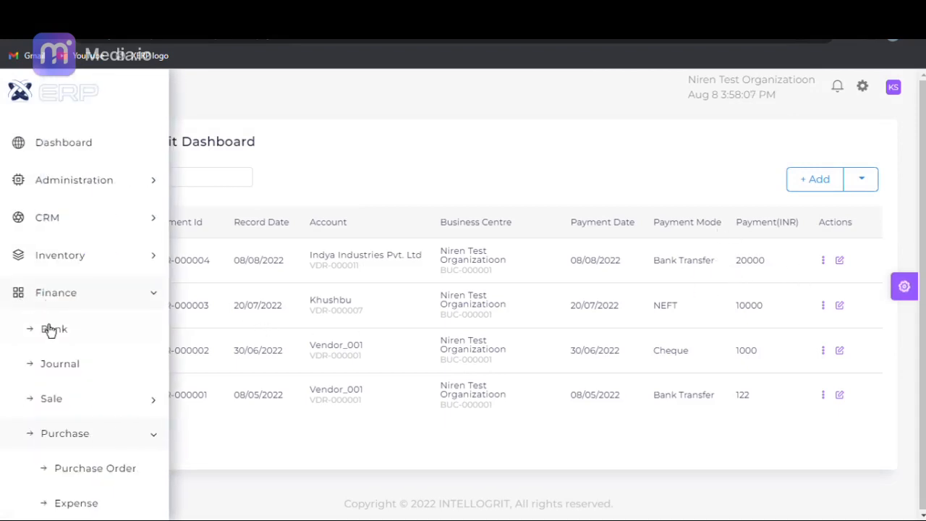
scroll(50, 331, "down", 3)
scroll(51, 337, "down", 2)
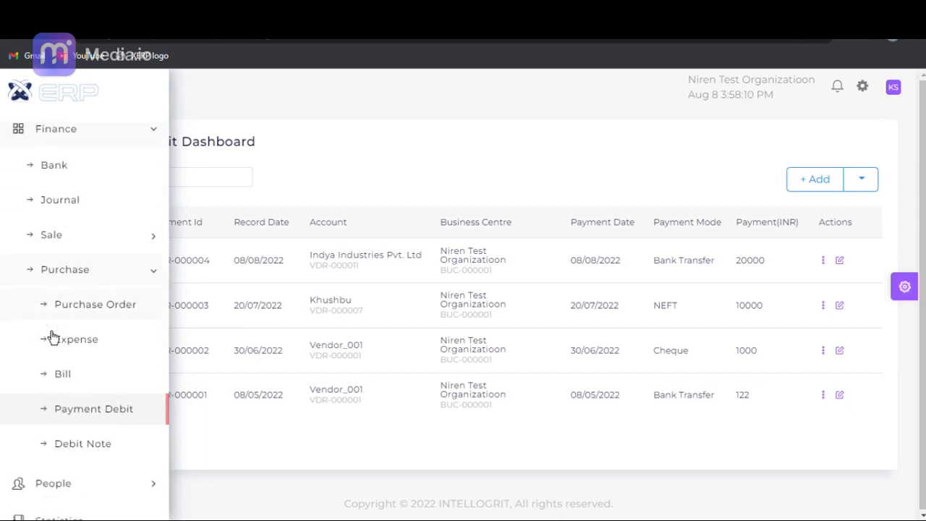
left_click(99, 378)
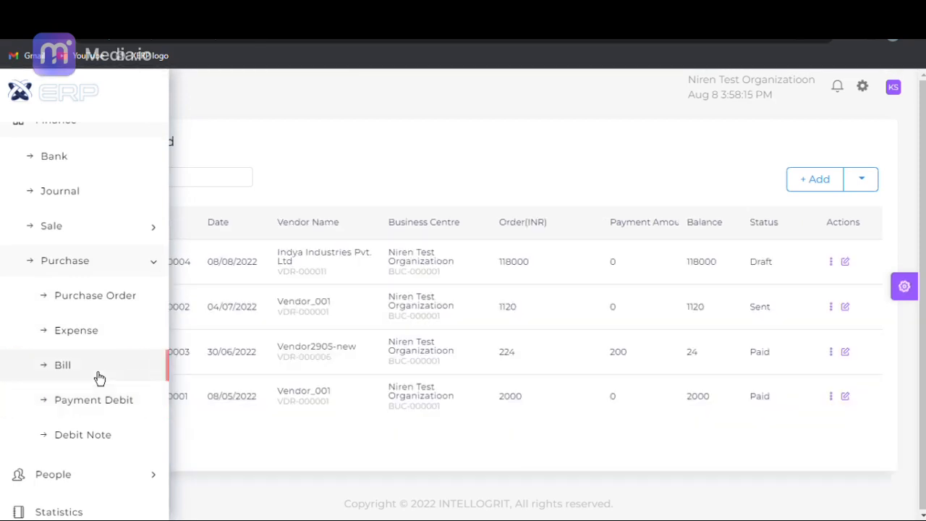
left_click(99, 439)
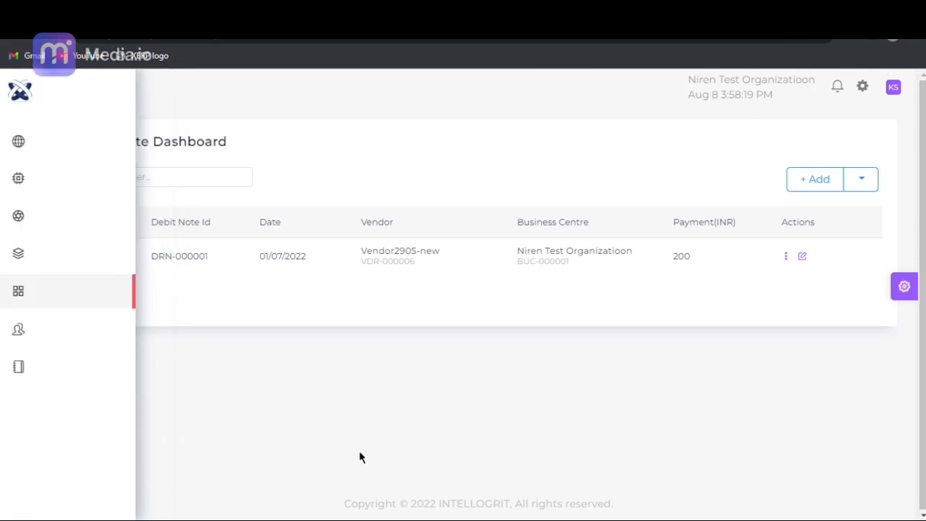